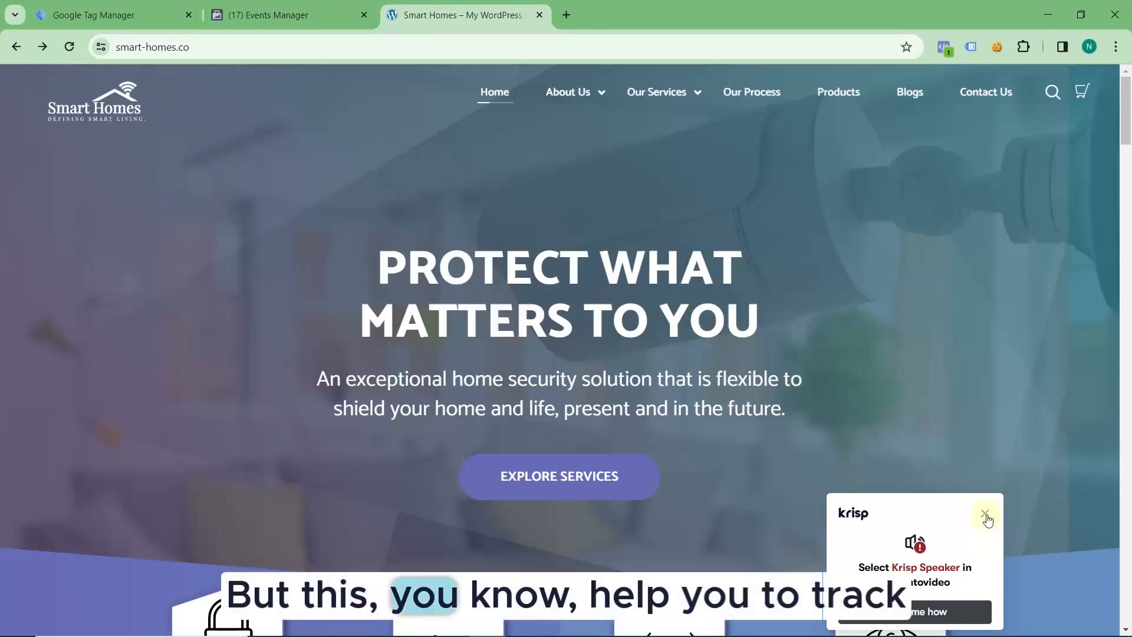
- Dismiss the Krisp pop-up and inspect the Contact Us form near the end of the smart-homes.co homepage
{"action": "left_click", "coordinate": [985, 514]}
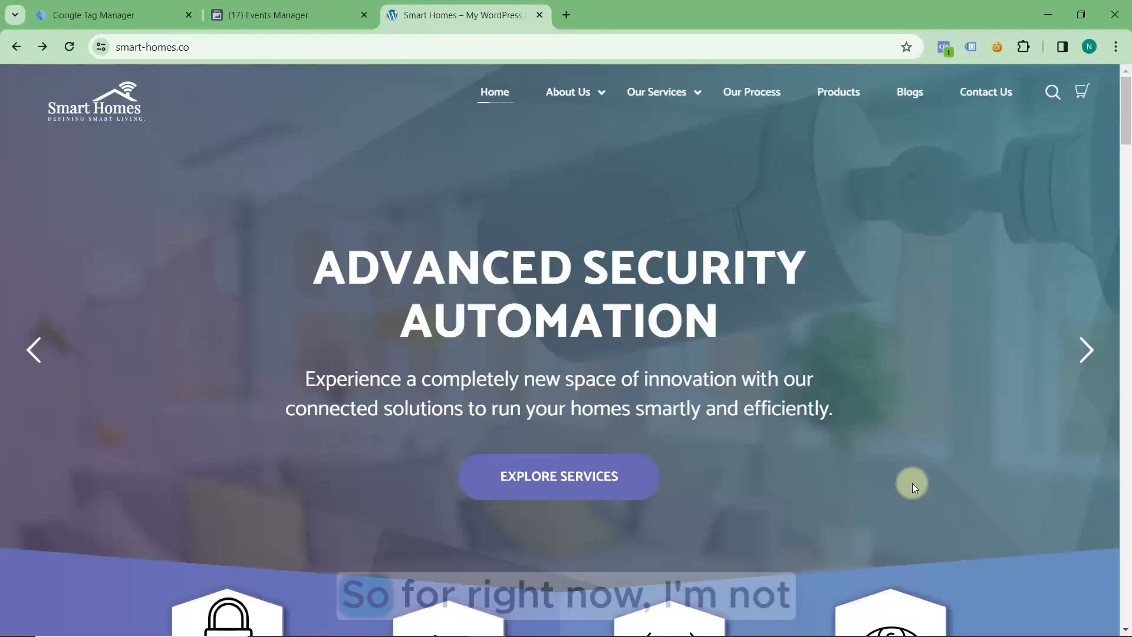
{"action": "scroll", "coordinate": [911, 482], "scroll_direction": "down", "scroll_amount": 10}
{"action": "scroll", "coordinate": [914, 487], "scroll_direction": "down", "scroll_amount": 20}
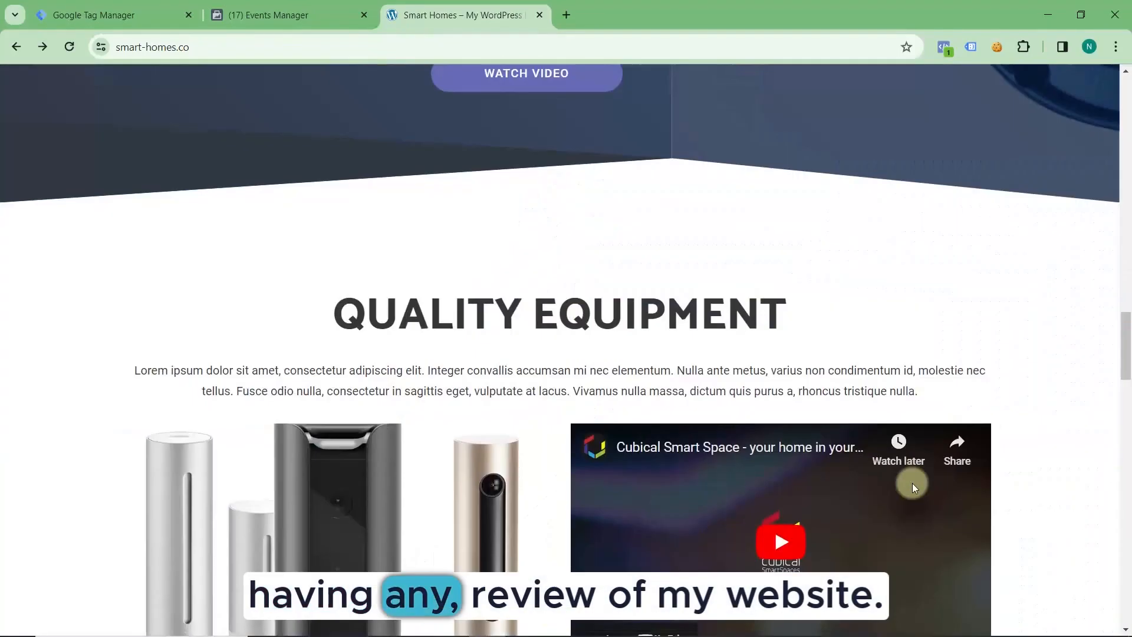
{"action": "scroll", "coordinate": [913, 486], "scroll_direction": "down", "scroll_amount": 15}
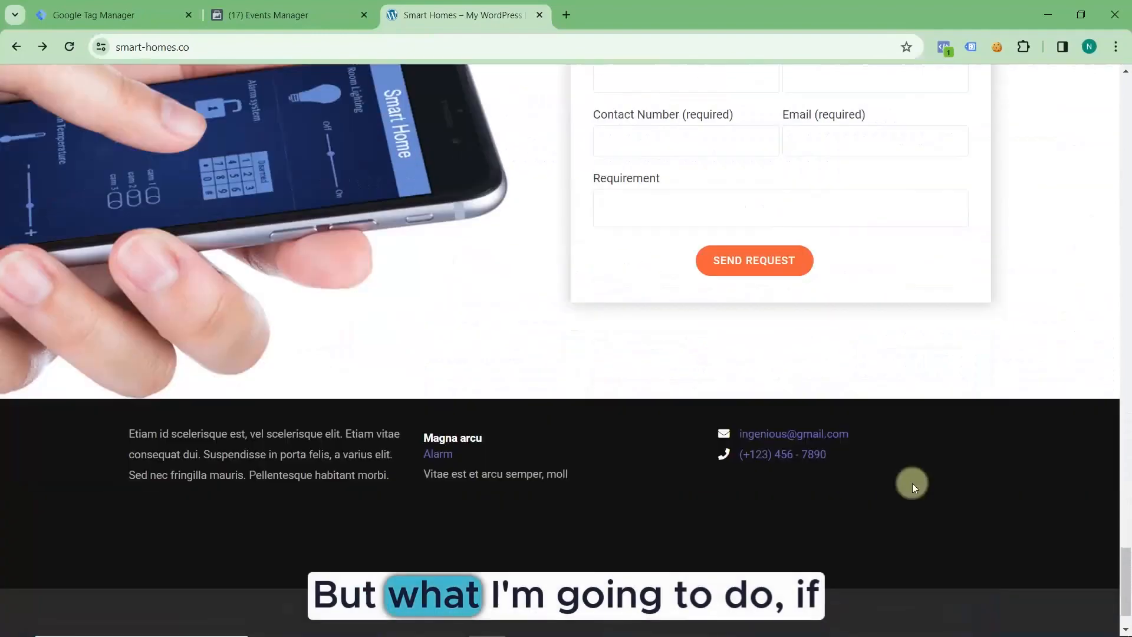
{"action": "scroll", "coordinate": [912, 487], "scroll_direction": "up", "scroll_amount": 5}
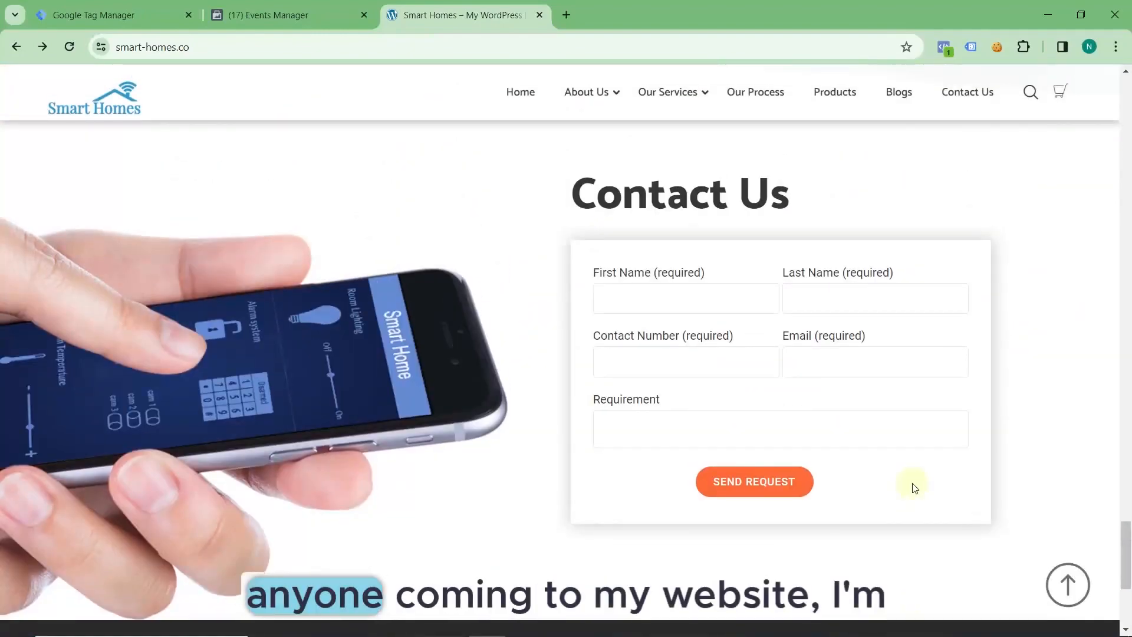
{"action": "scroll", "coordinate": [914, 487], "scroll_direction": "down", "scroll_amount": 1}
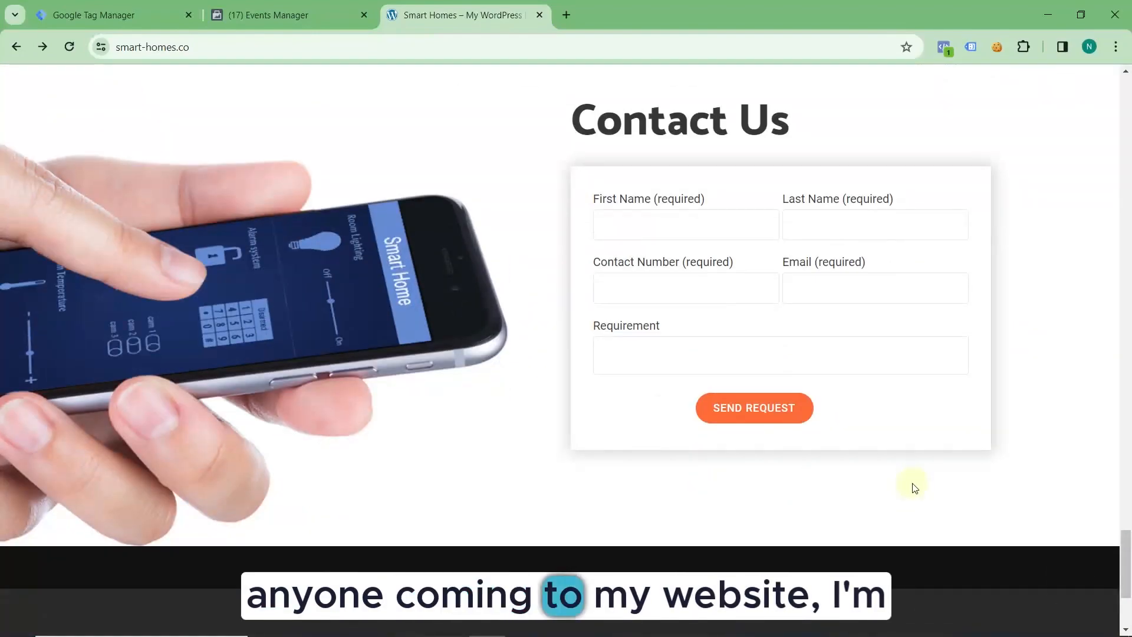
{"action": "right_click", "coordinate": [599, 433]}
{"action": "left_click", "coordinate": [596, 441]}
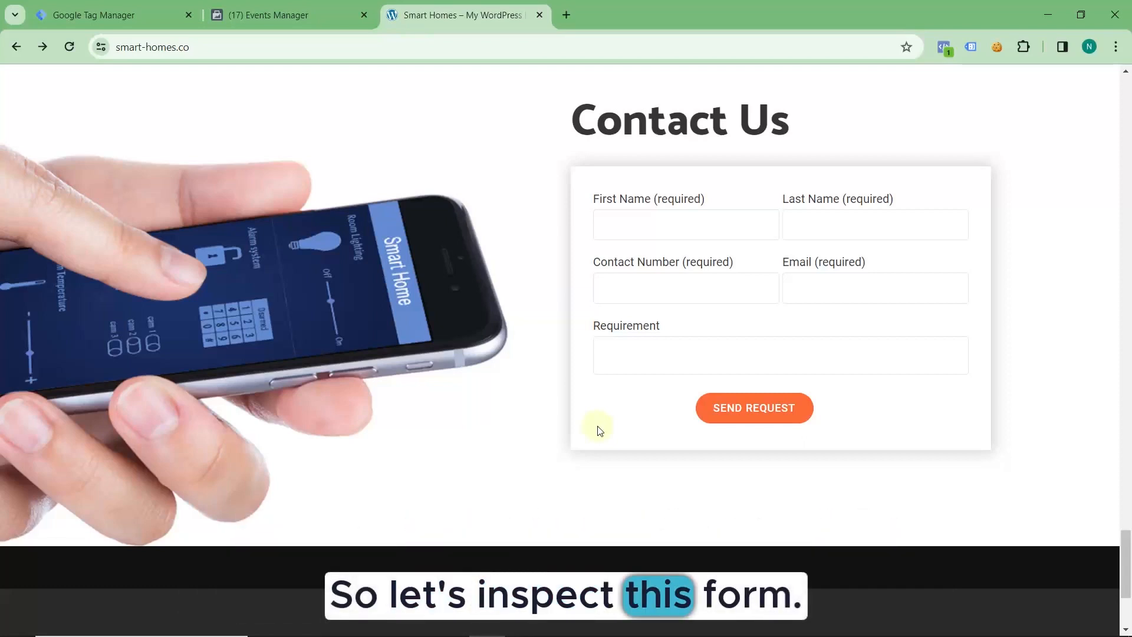
{"action": "right_click", "coordinate": [576, 376]}
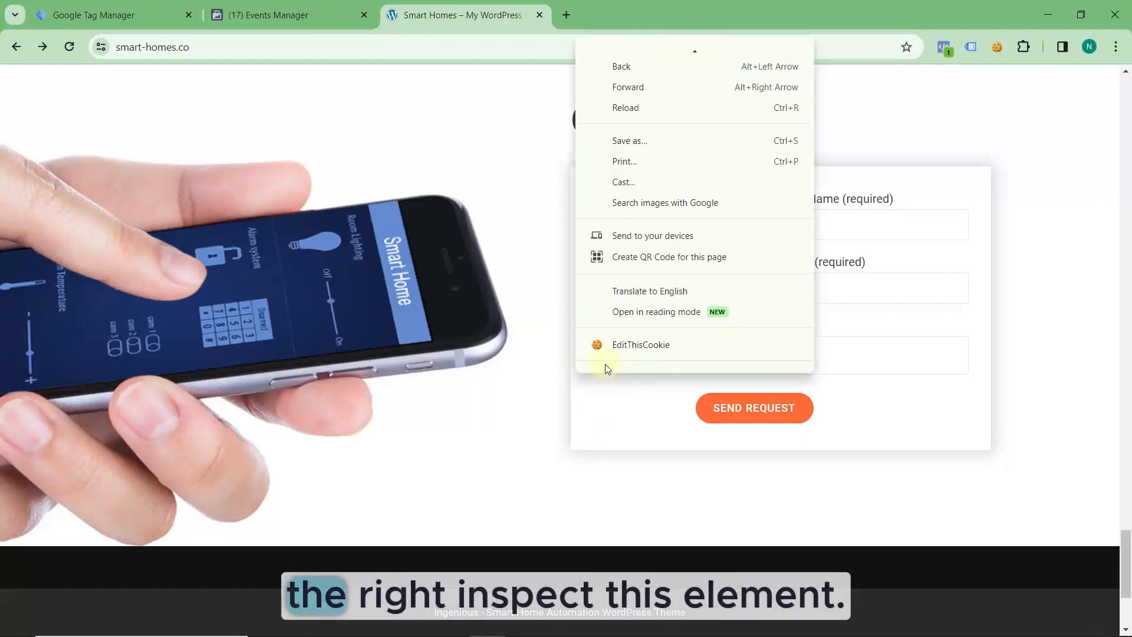
{"action": "scroll", "coordinate": [640, 311], "scroll_direction": "down", "scroll_amount": 1}
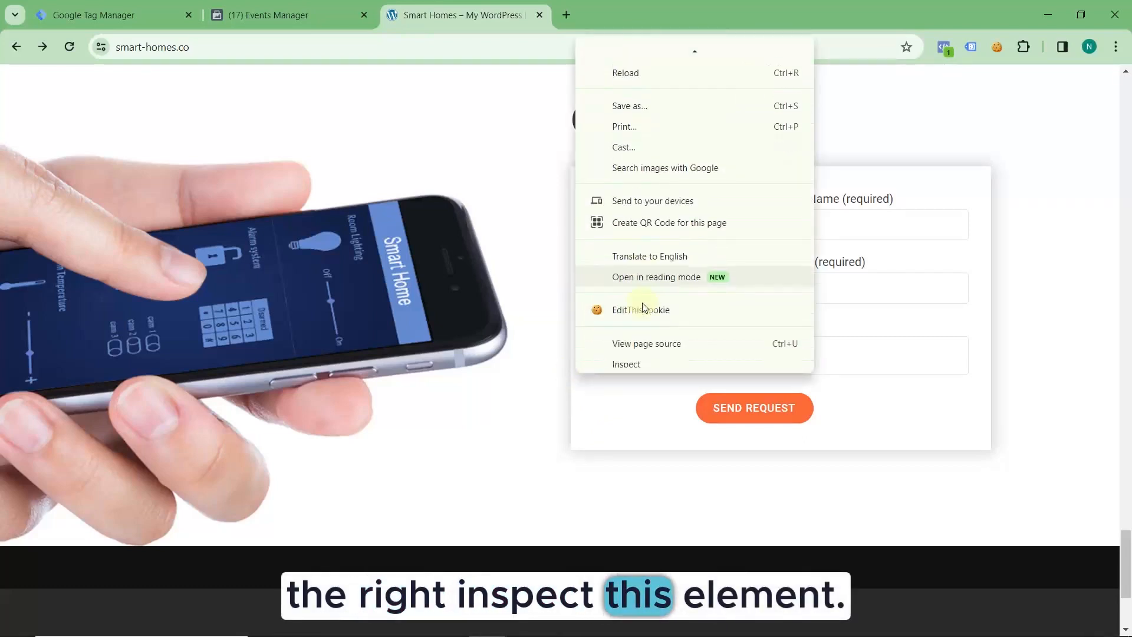
{"action": "left_click", "coordinate": [645, 361]}
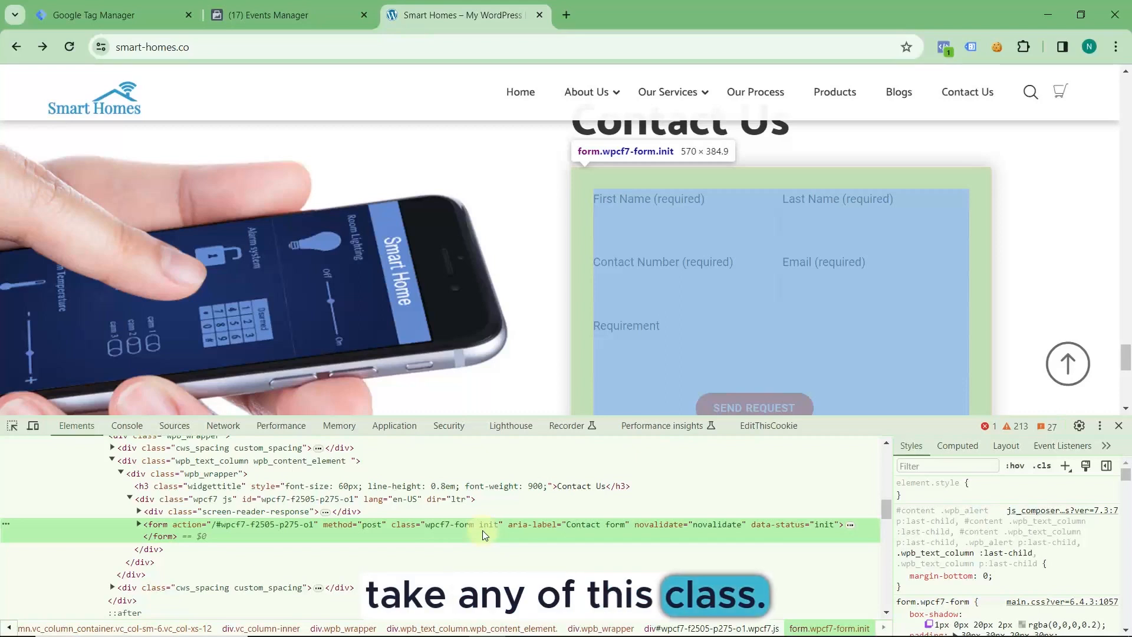
- Copy the class name wpcf7-form from the contact form element's class attribute
{"action": "left_click", "coordinate": [460, 526]}
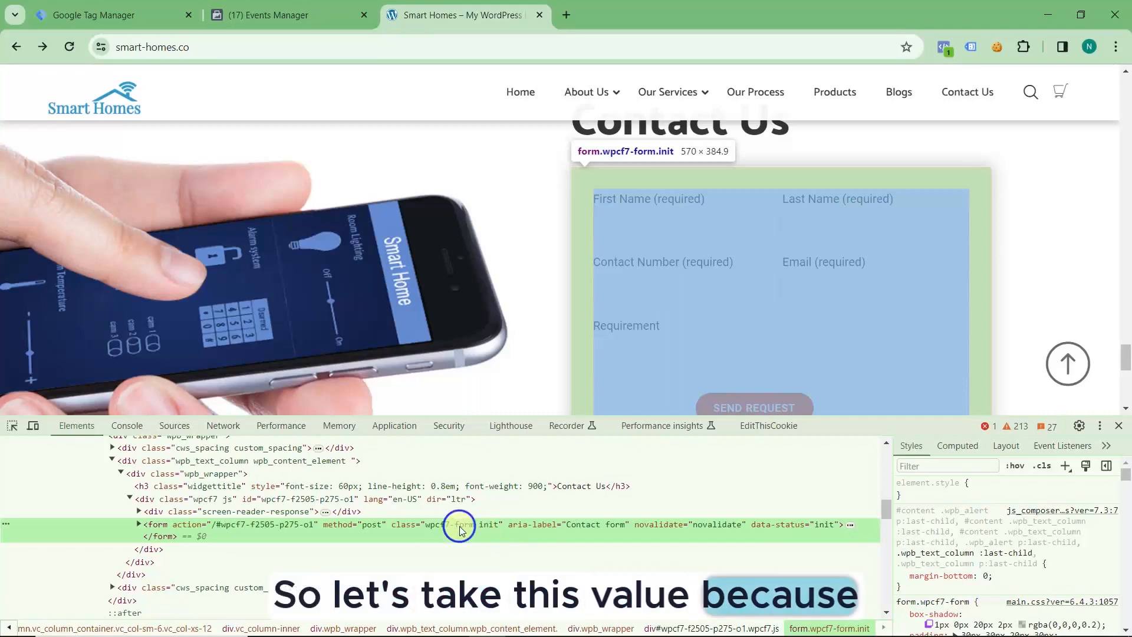
{"action": "double_click", "coordinate": [460, 527]}
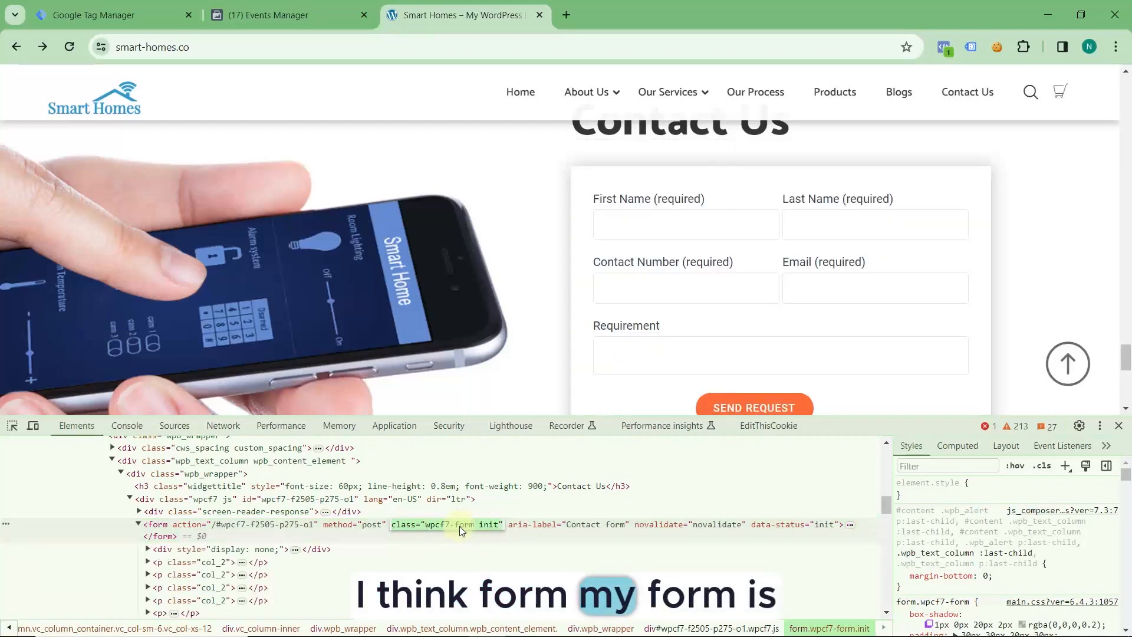
{"action": "left_click", "coordinate": [461, 526]}
{"action": "left_click_drag", "start_coordinate": [474, 526], "coordinate": [427, 525]}
{"action": "right_click", "coordinate": [429, 524]}
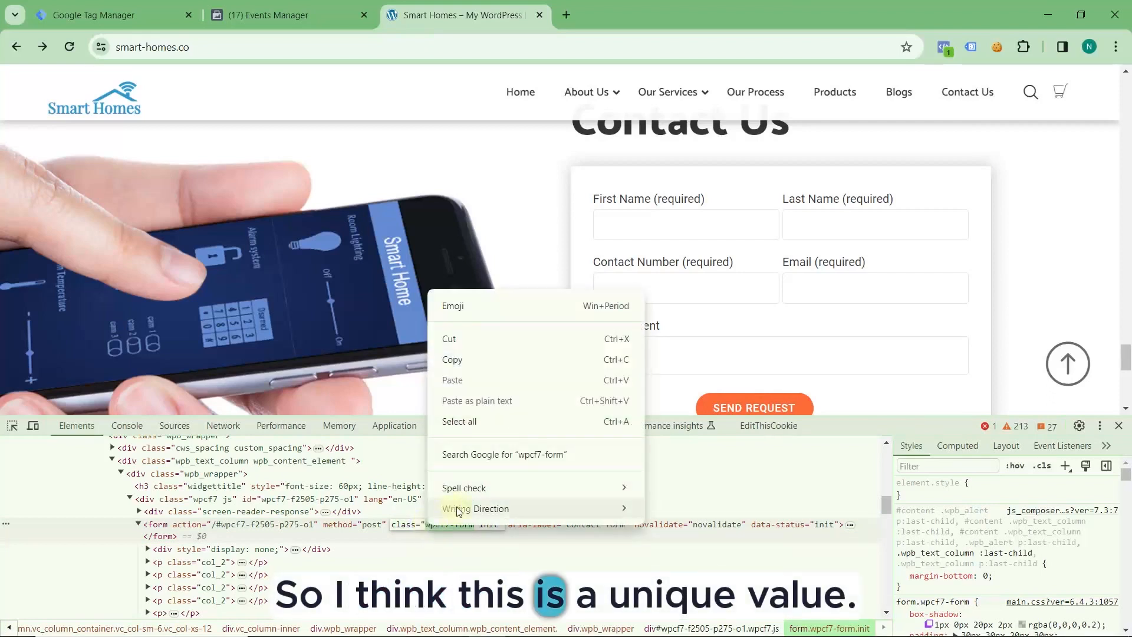
{"action": "left_click", "coordinate": [470, 360]}
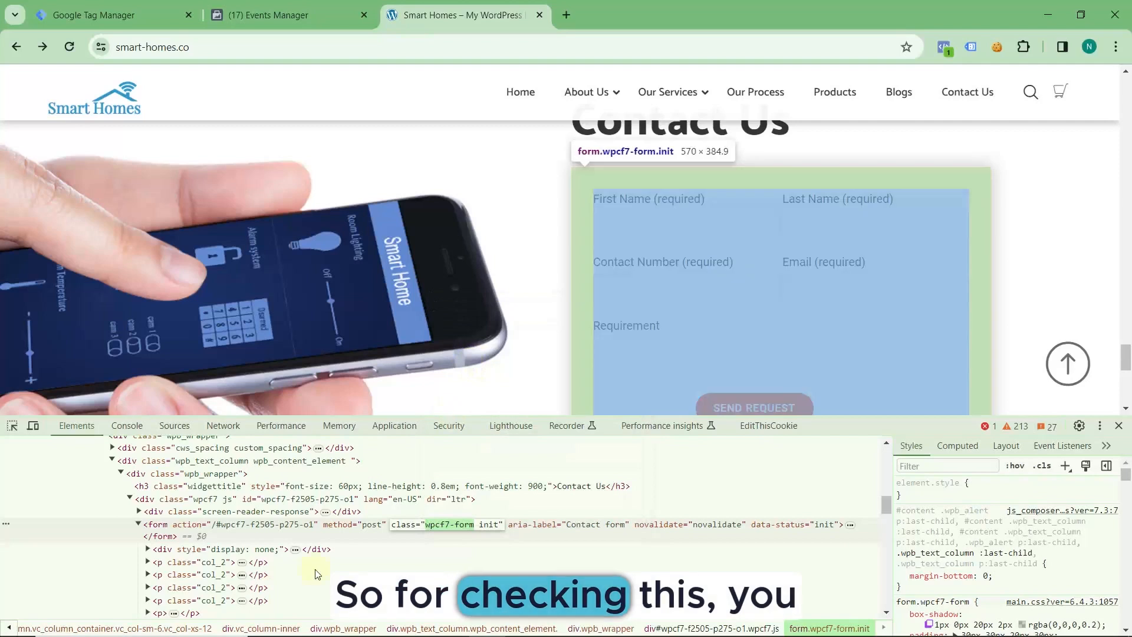
- Clear the developer console and run document.querySelectorAll('wpcf7-form') to check the class for uniqueness
{"action": "left_click", "coordinate": [127, 425]}
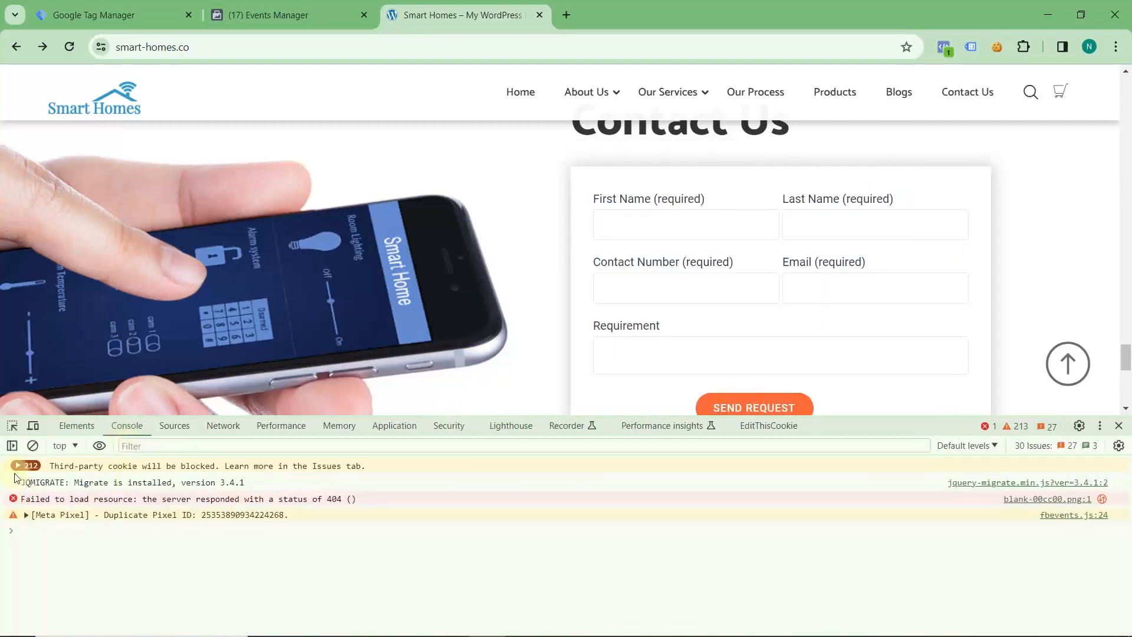
{"action": "left_click", "coordinate": [33, 447]}
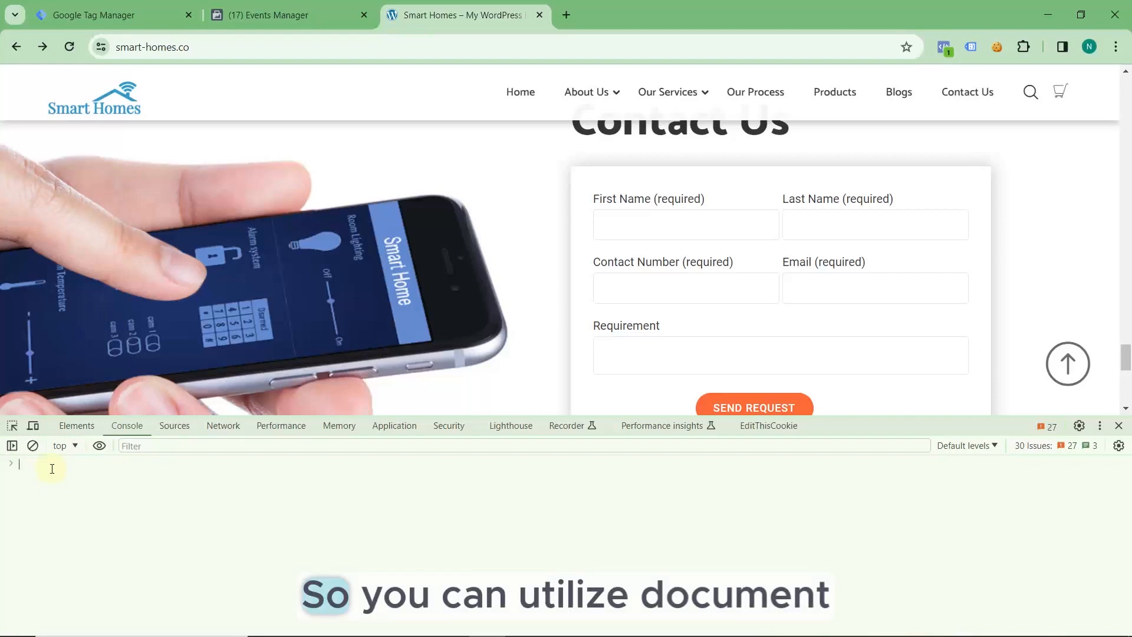
{"action": "type", "text": "docu"}
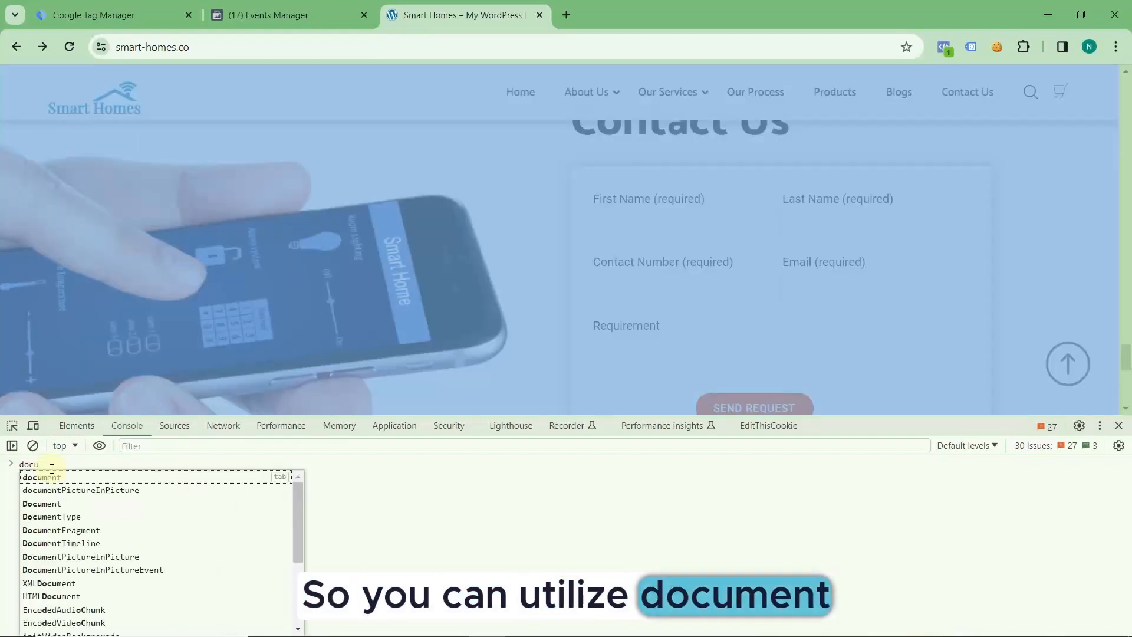
{"action": "type", "text": "ment.qu"}
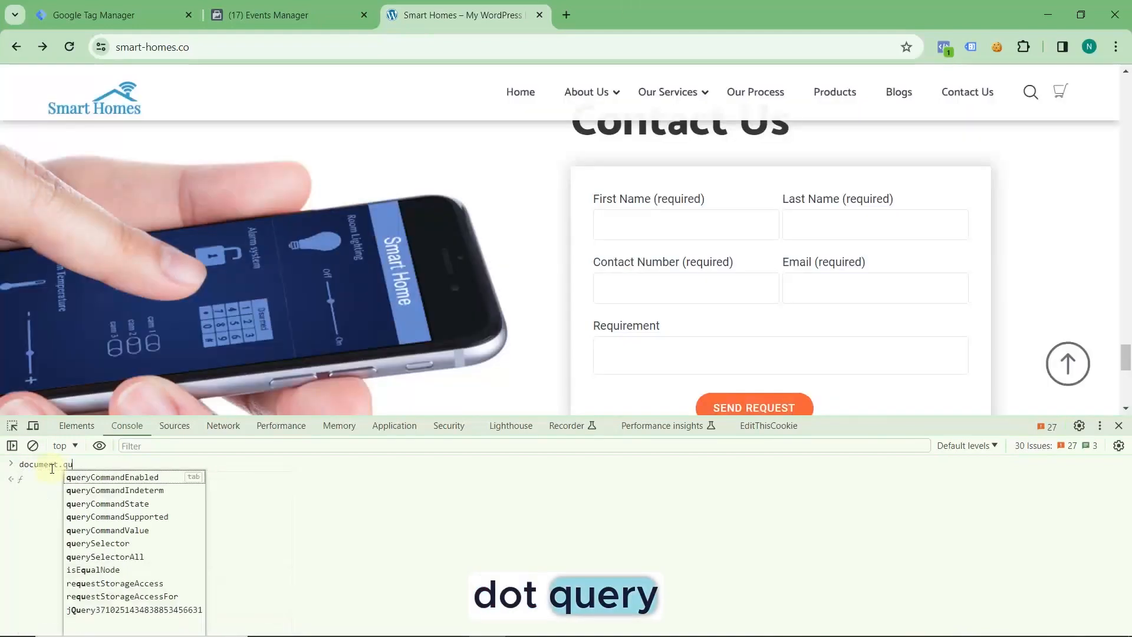
{"action": "type", "text": "ery"}
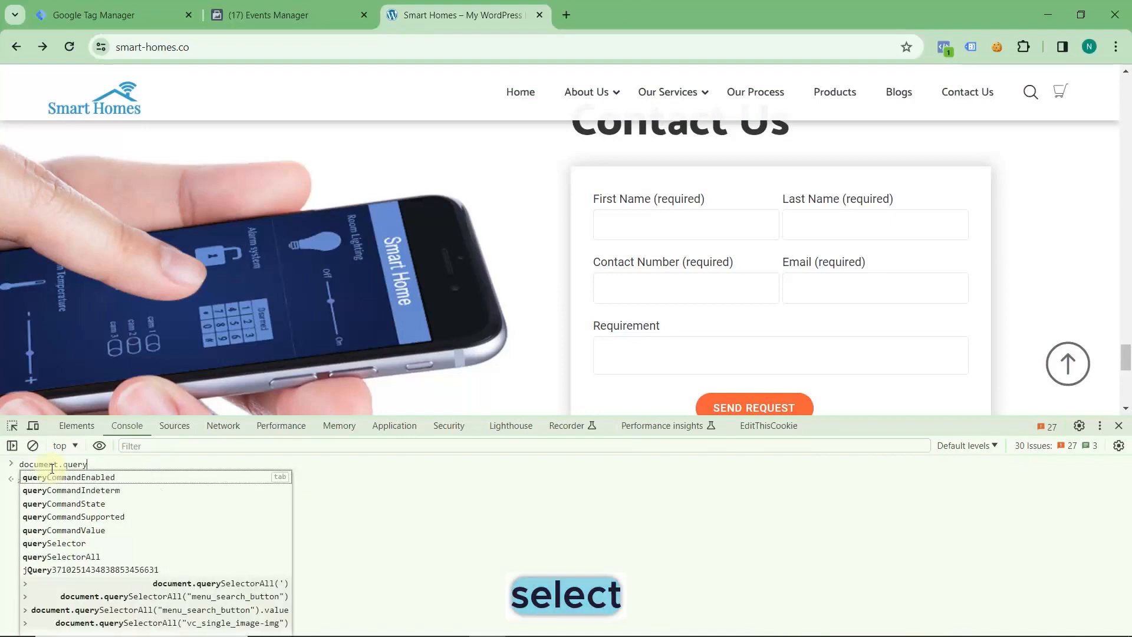
{"action": "type", "text": "Selector"}
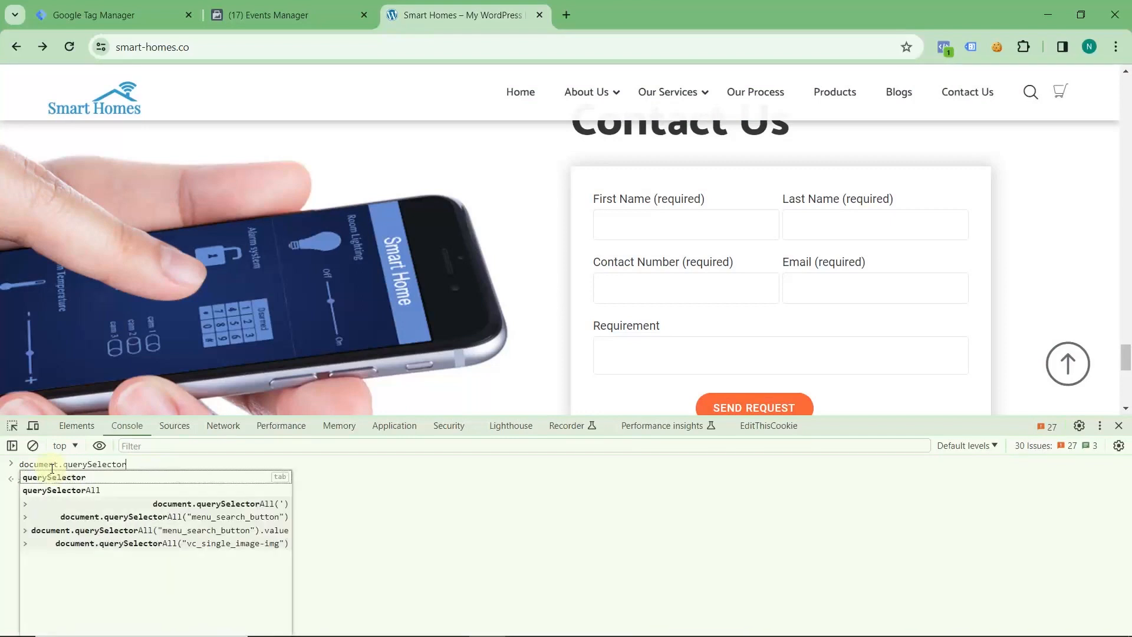
{"action": "type", "text": "All("}
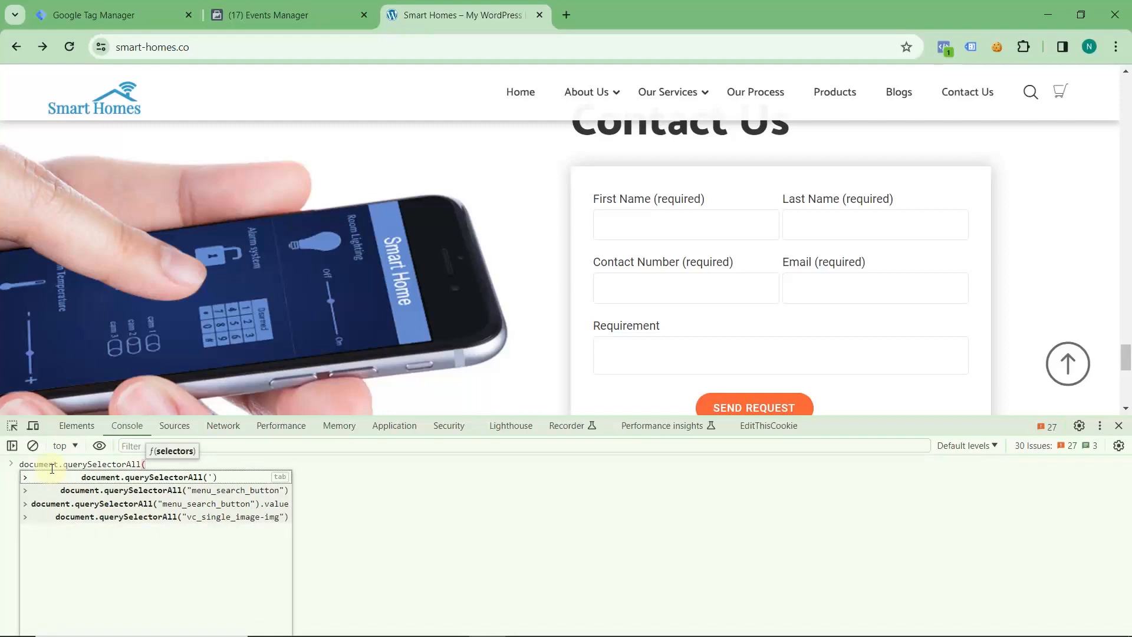
{"action": "type", "text": "''"}
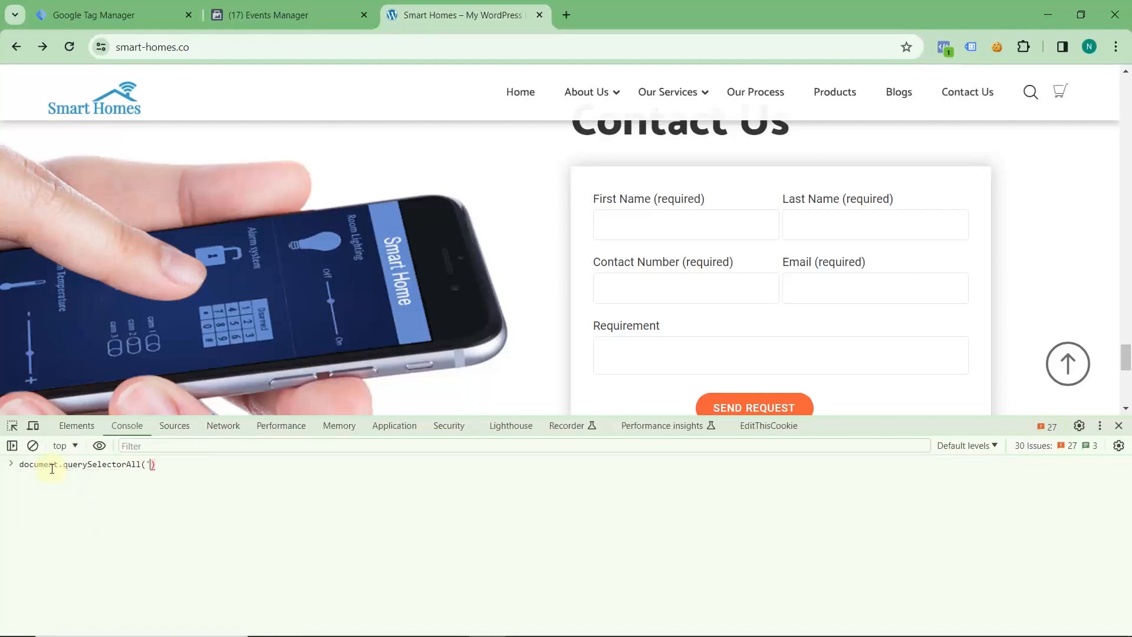
{"action": "key", "text": "Left"}
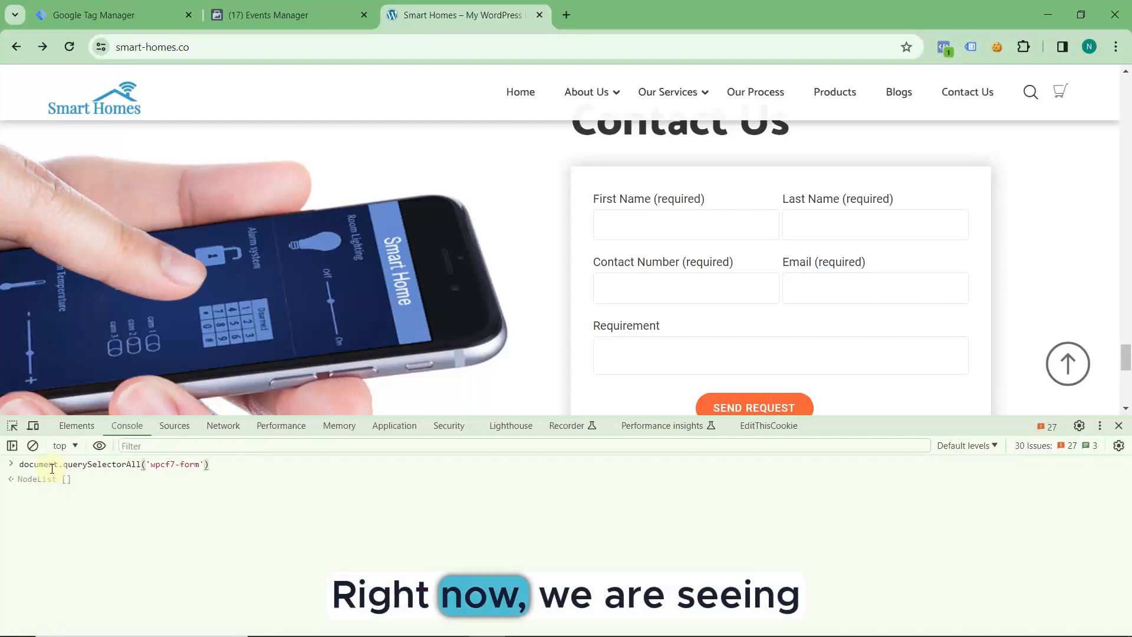
{"action": "key", "text": "Return"}
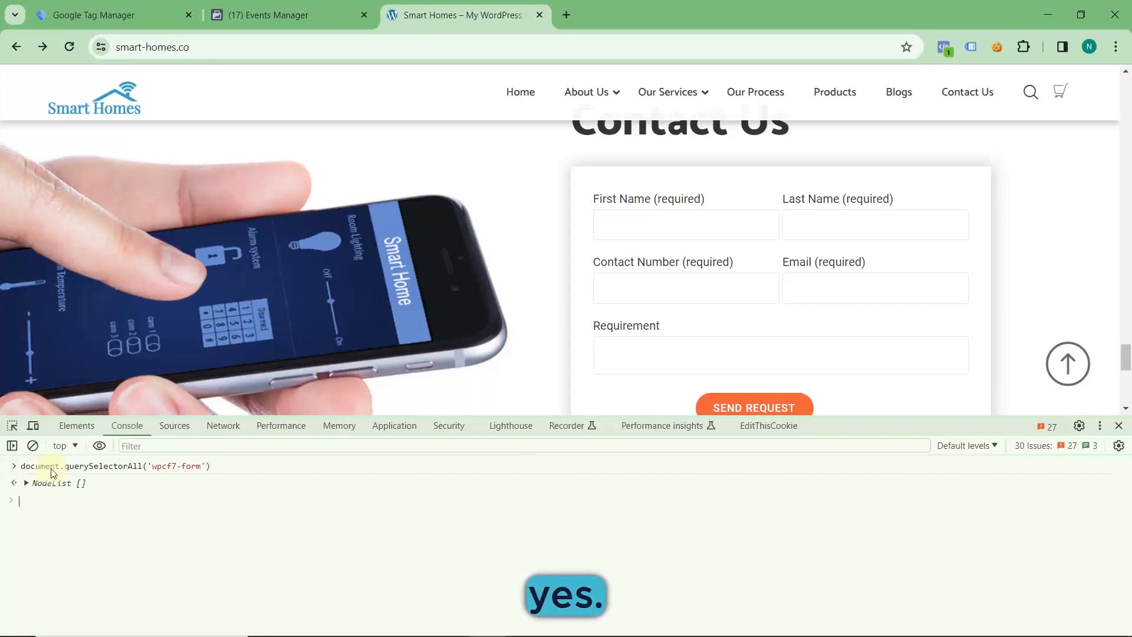
- Expand the query's returned node list to check its length, and close the developer tools
{"action": "left_click", "coordinate": [26, 484]}
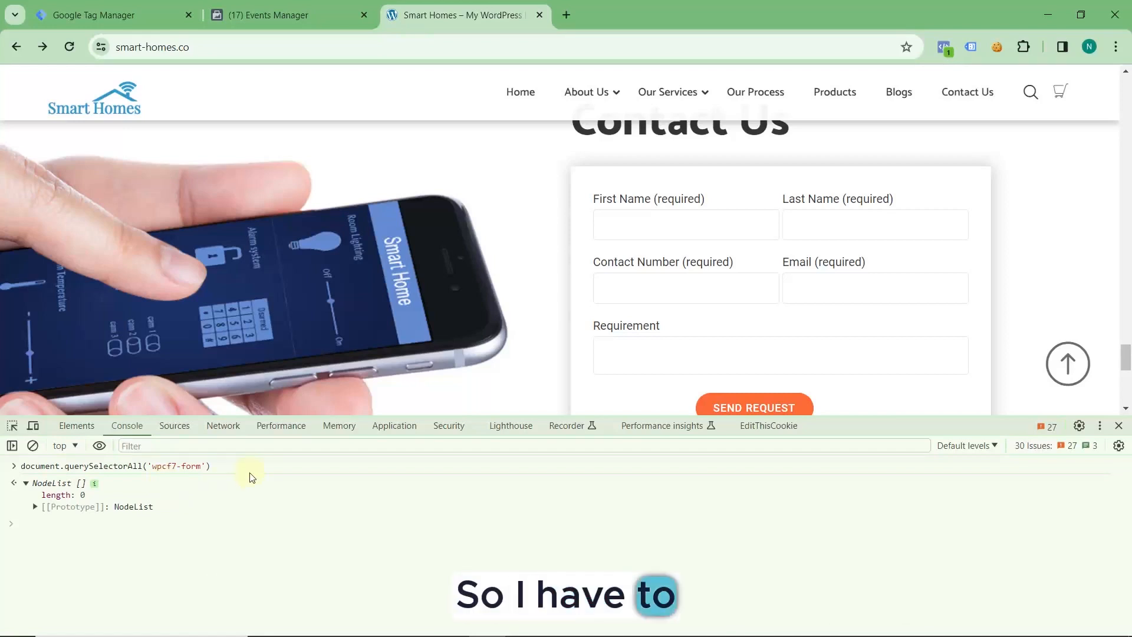
{"action": "left_click", "coordinate": [211, 470]}
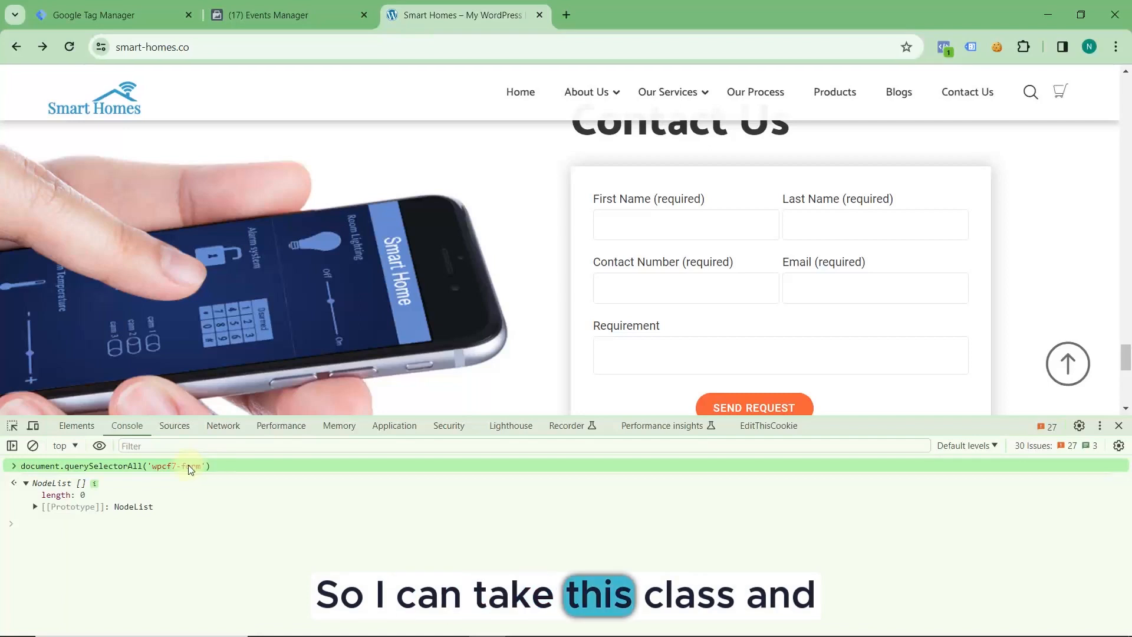
{"action": "left_click", "coordinate": [1118, 427]}
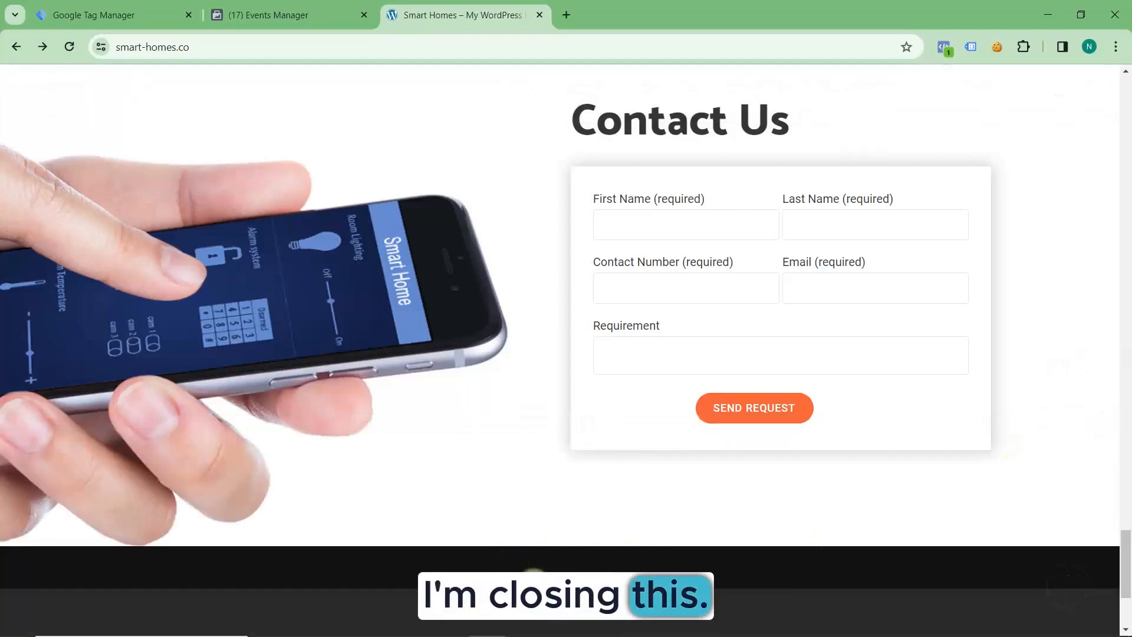
- Switch to Google Tag Manager and create a new trigger of type Element Visibility
{"action": "left_click", "coordinate": [126, 24]}
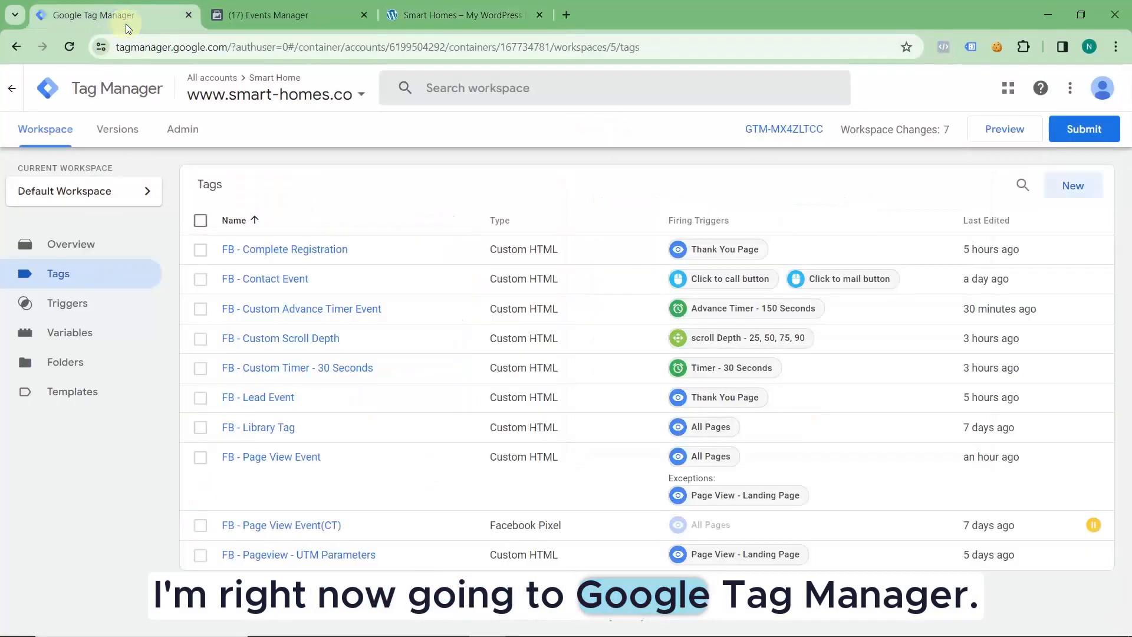
{"action": "left_click", "coordinate": [91, 311]}
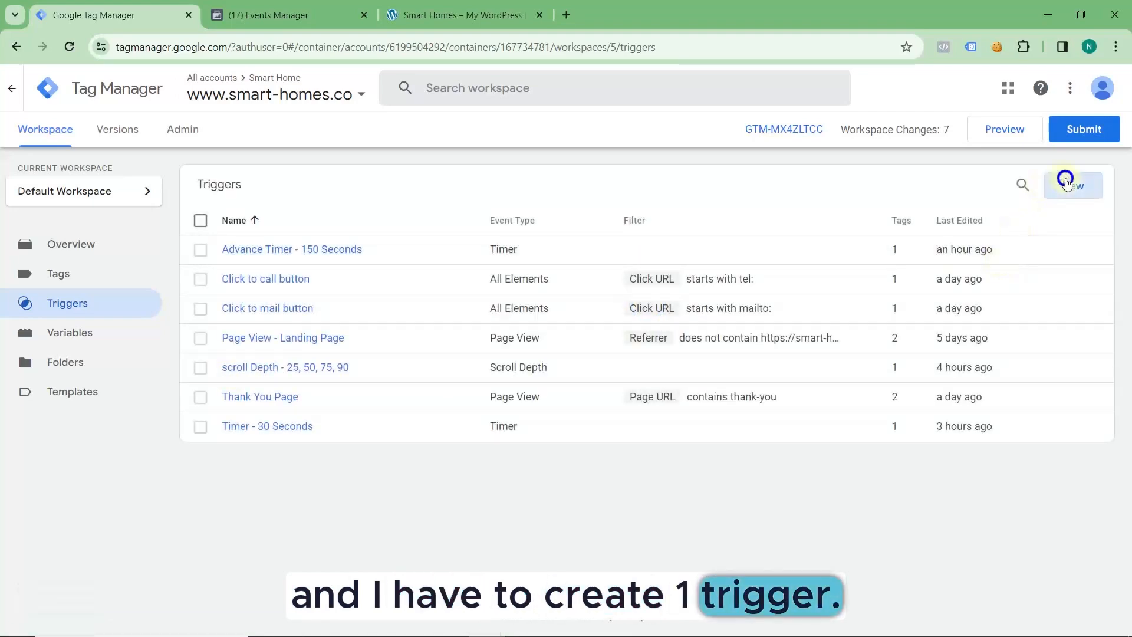
{"action": "left_click", "coordinate": [1064, 184]}
{"action": "left_click", "coordinate": [522, 242]}
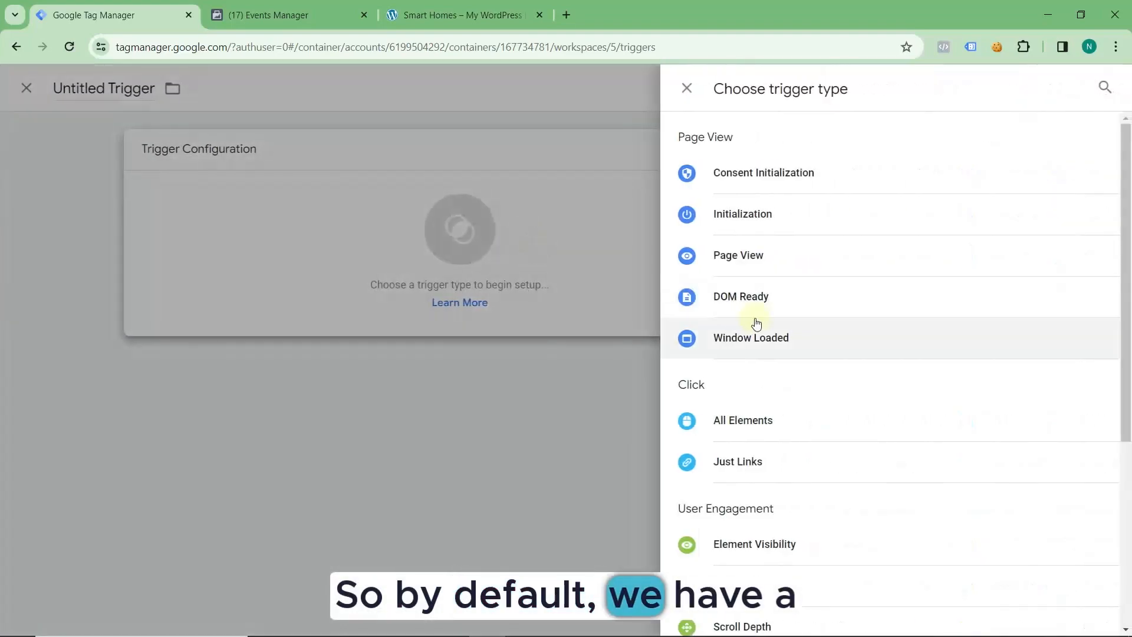
{"action": "scroll", "coordinate": [757, 322], "scroll_direction": "down", "scroll_amount": 4}
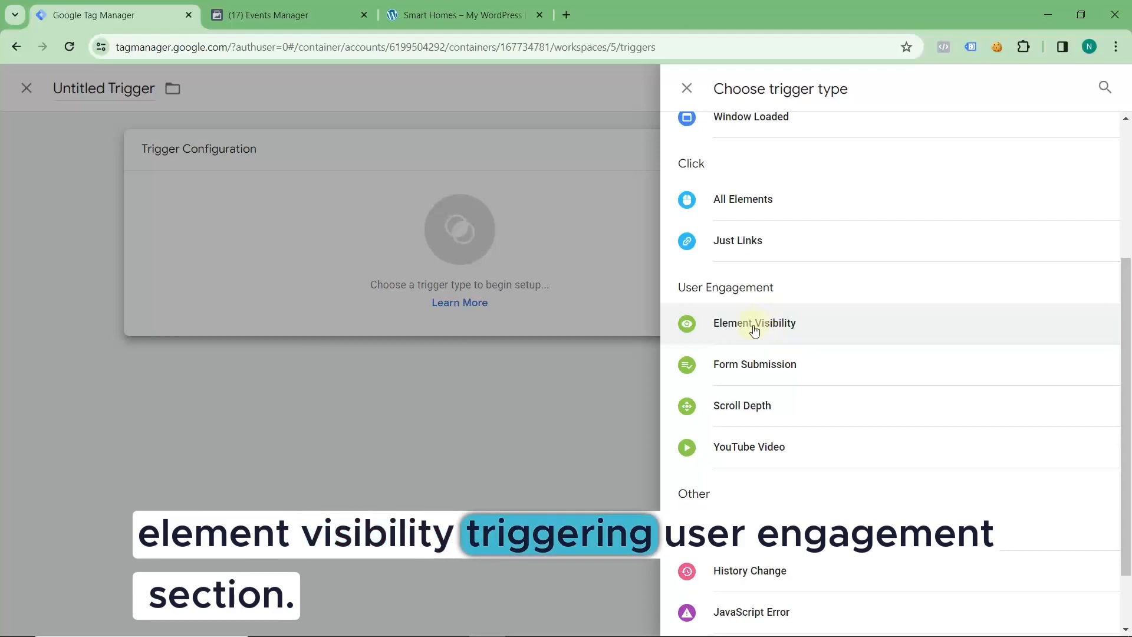
{"action": "left_click", "coordinate": [766, 327]}
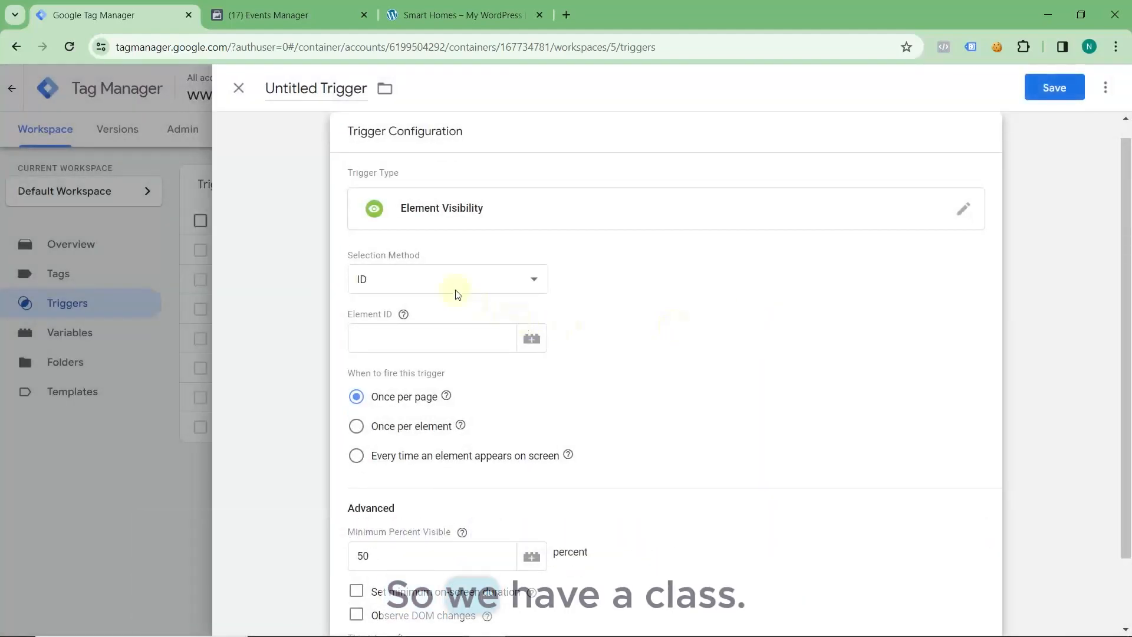
- Try CSS Selector as the trigger's selection method, and switch the method back to ID
{"action": "left_click", "coordinate": [455, 287]}
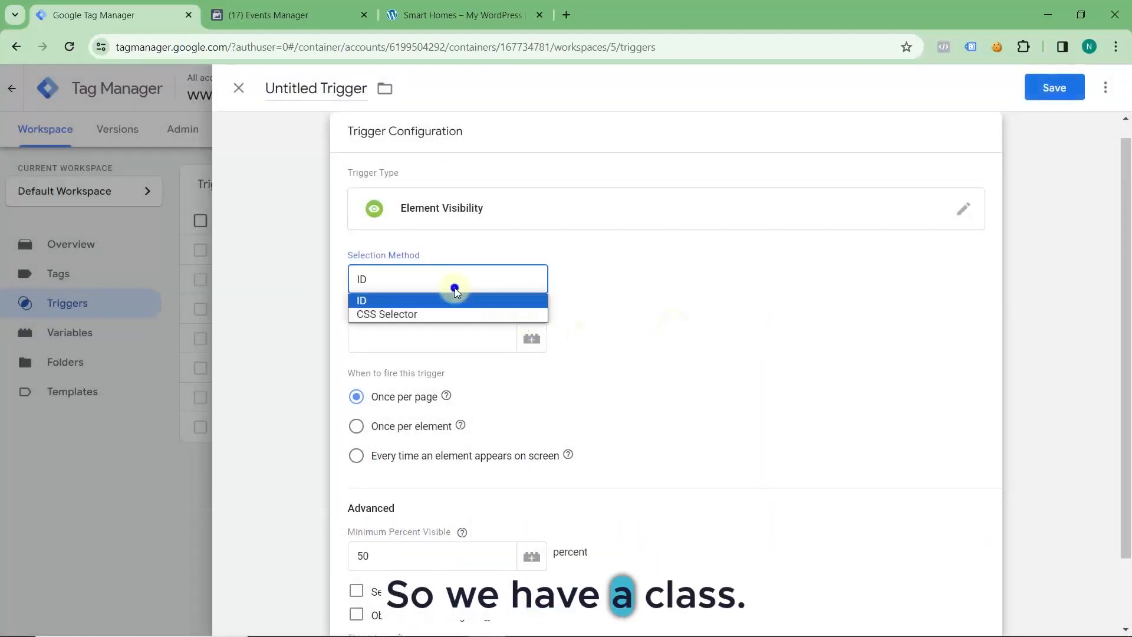
{"action": "left_click", "coordinate": [434, 314]}
{"action": "left_click", "coordinate": [418, 345]}
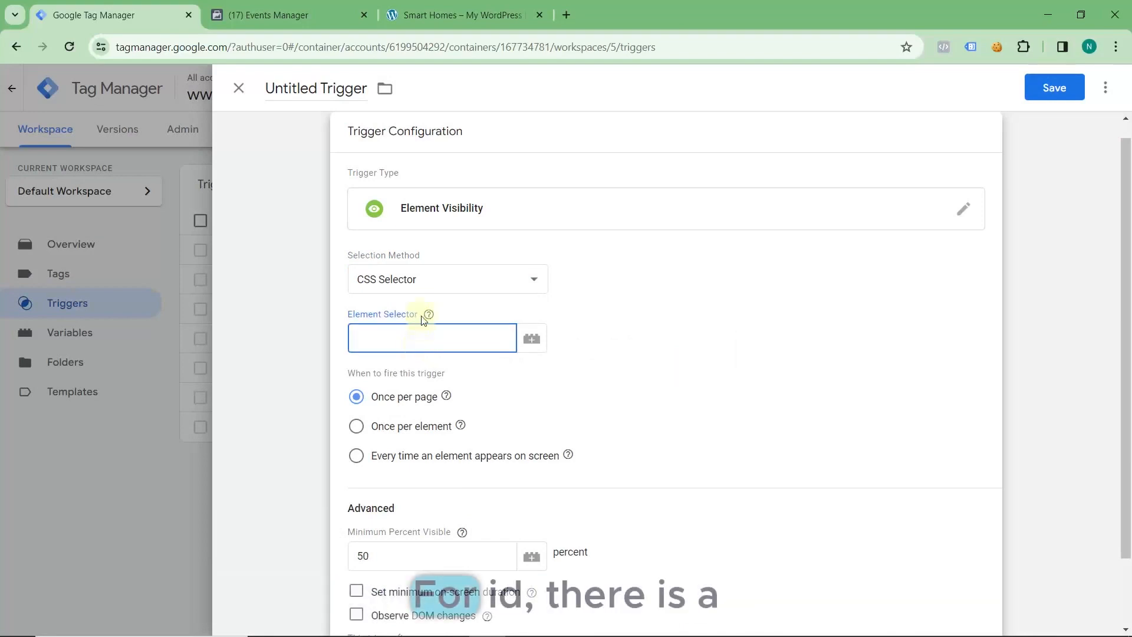
{"action": "left_click", "coordinate": [424, 281]}
{"action": "left_click", "coordinate": [392, 302]}
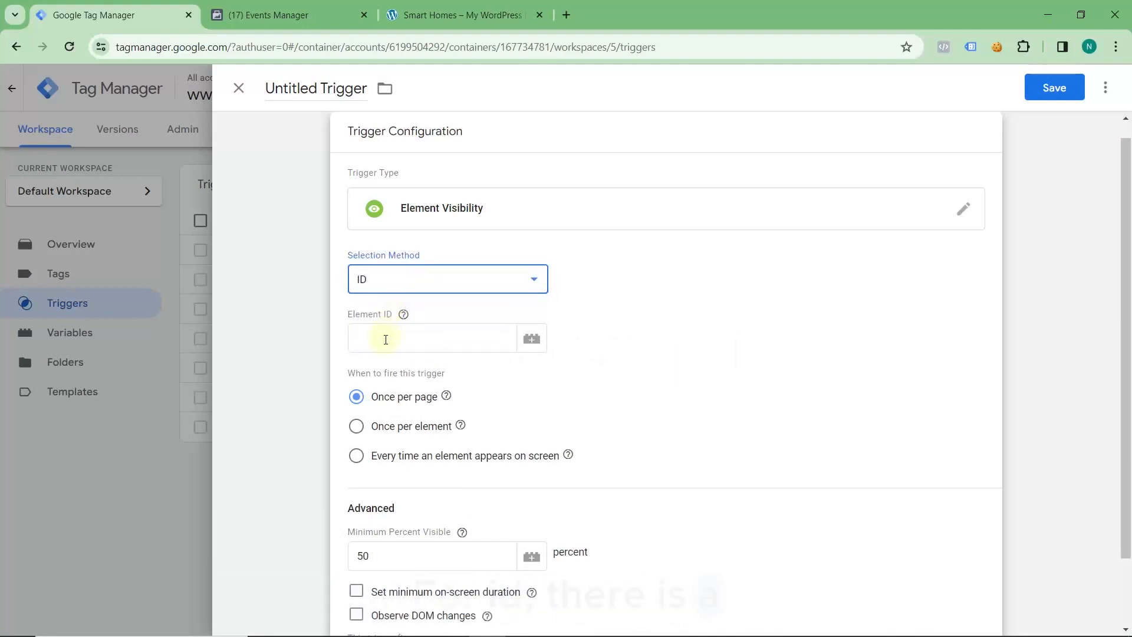
- Set the trigger's selection method to CSS Selector and enter .wpcf7-form as the element selector
{"action": "left_click", "coordinate": [396, 289]}
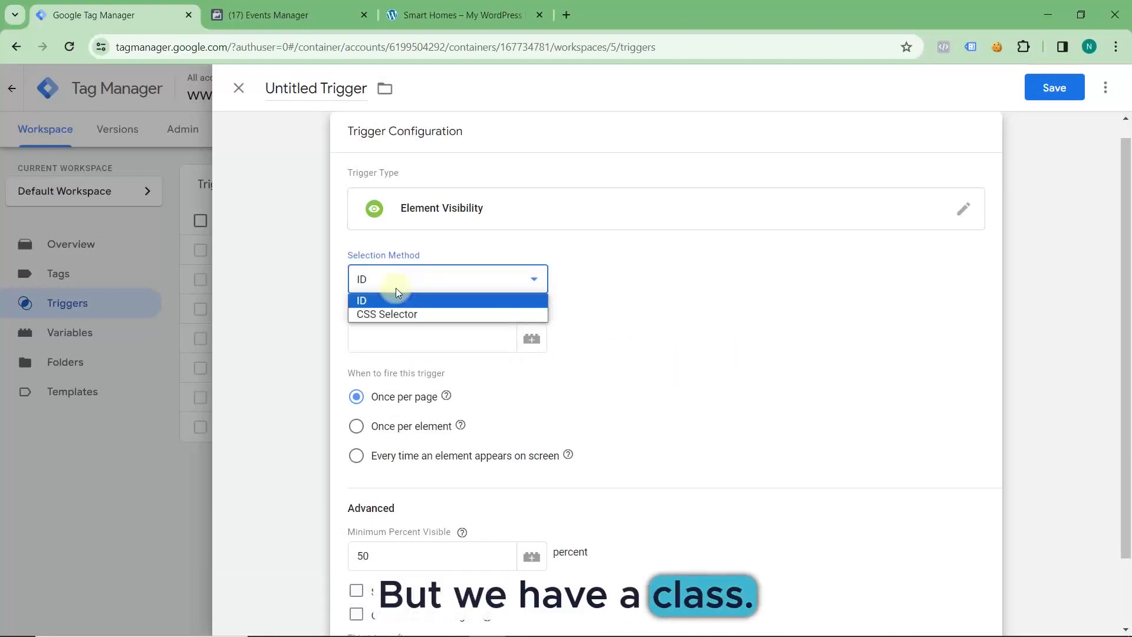
{"action": "left_click", "coordinate": [389, 313]}
{"action": "left_click", "coordinate": [388, 331]}
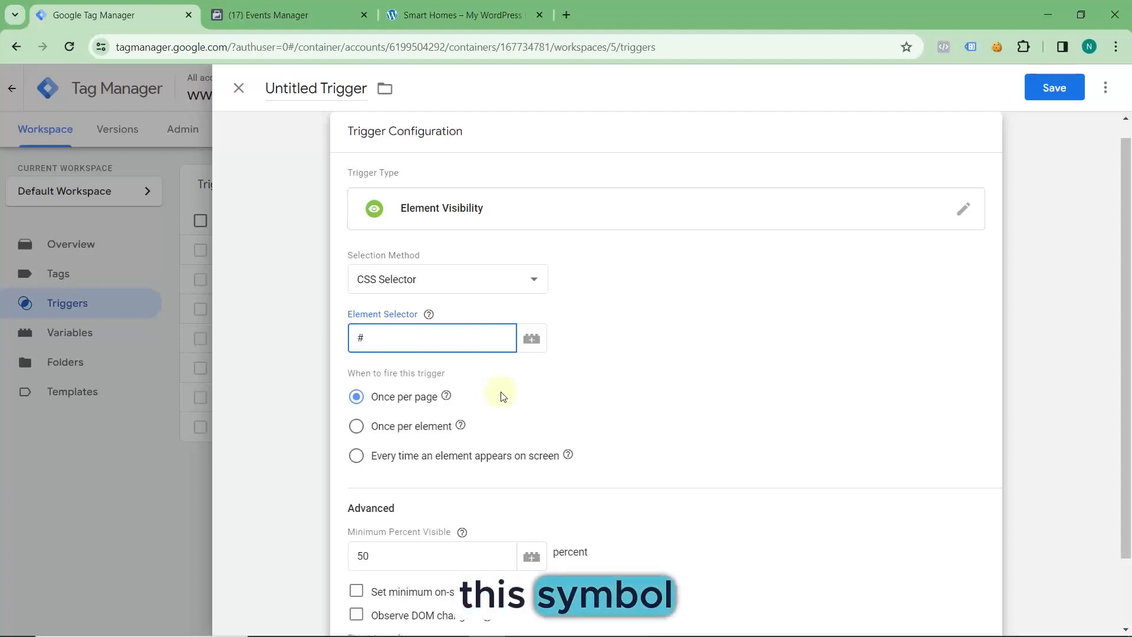
{"action": "type", "text": "#"}
{"action": "key", "text": "BackSpace"}
{"action": "type", "text": ".wpcf7-form"}
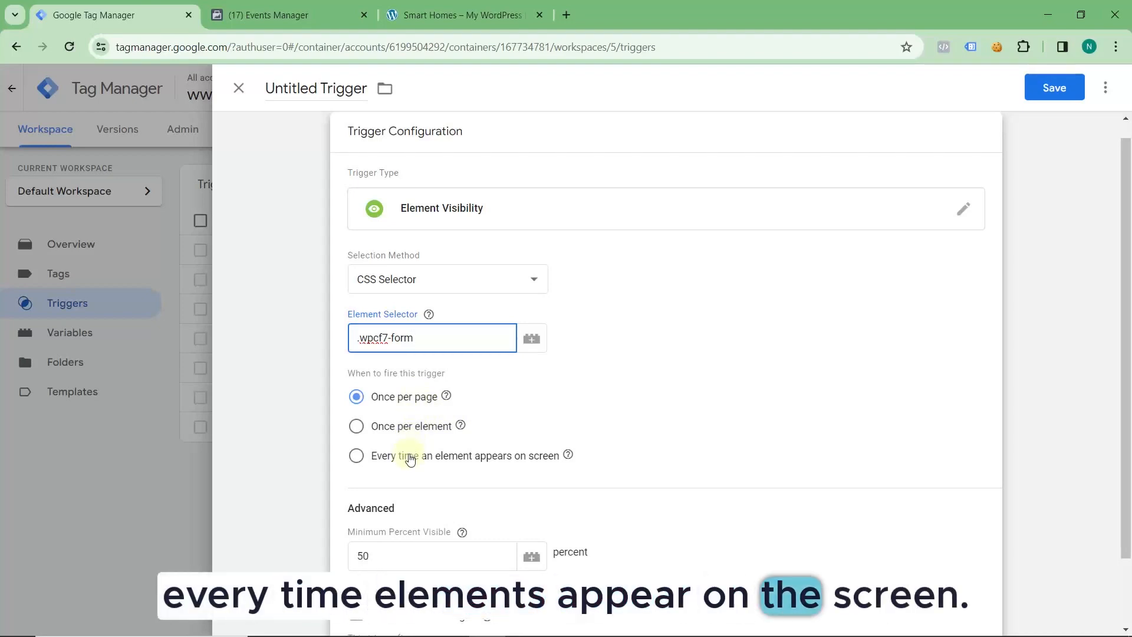
- Set the trigger's minimum percent visible to 60
{"action": "scroll", "coordinate": [413, 436], "scroll_direction": "down", "scroll_amount": 1}
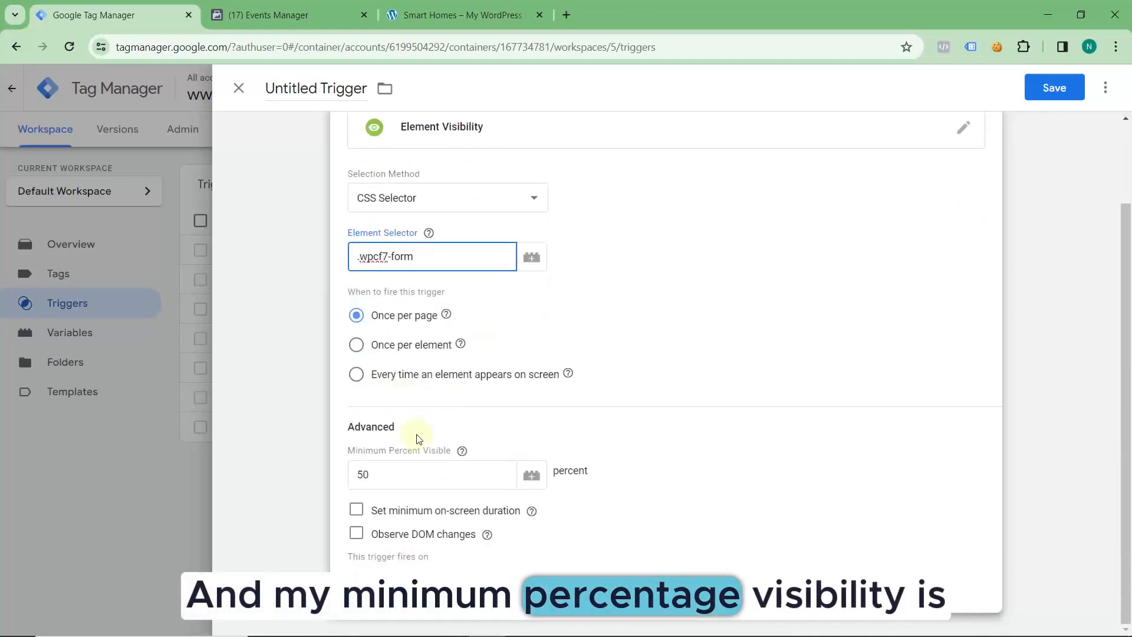
{"action": "left_click", "coordinate": [425, 469]}
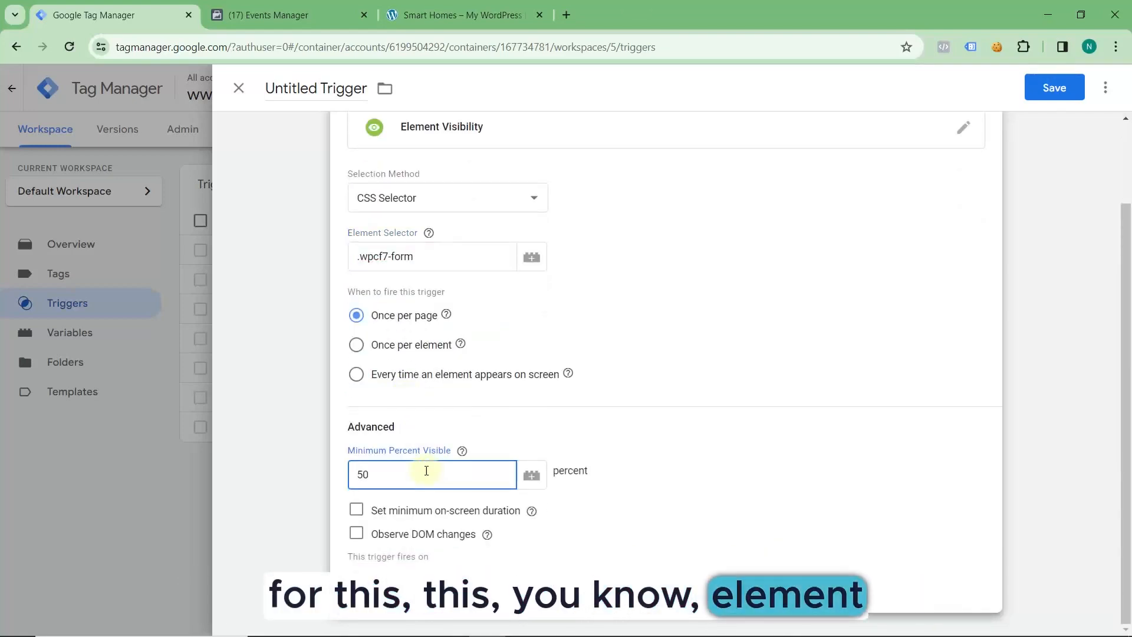
{"action": "key", "text": "BackSpace"}
{"action": "key", "text": "BackSpace"}
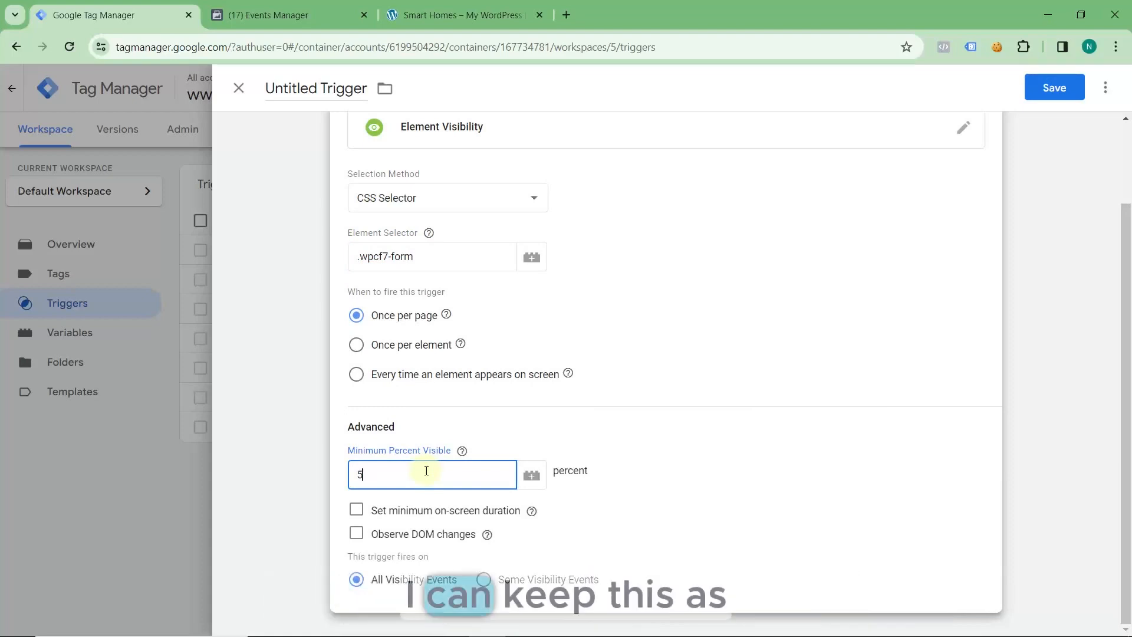
{"action": "type", "text": "60"}
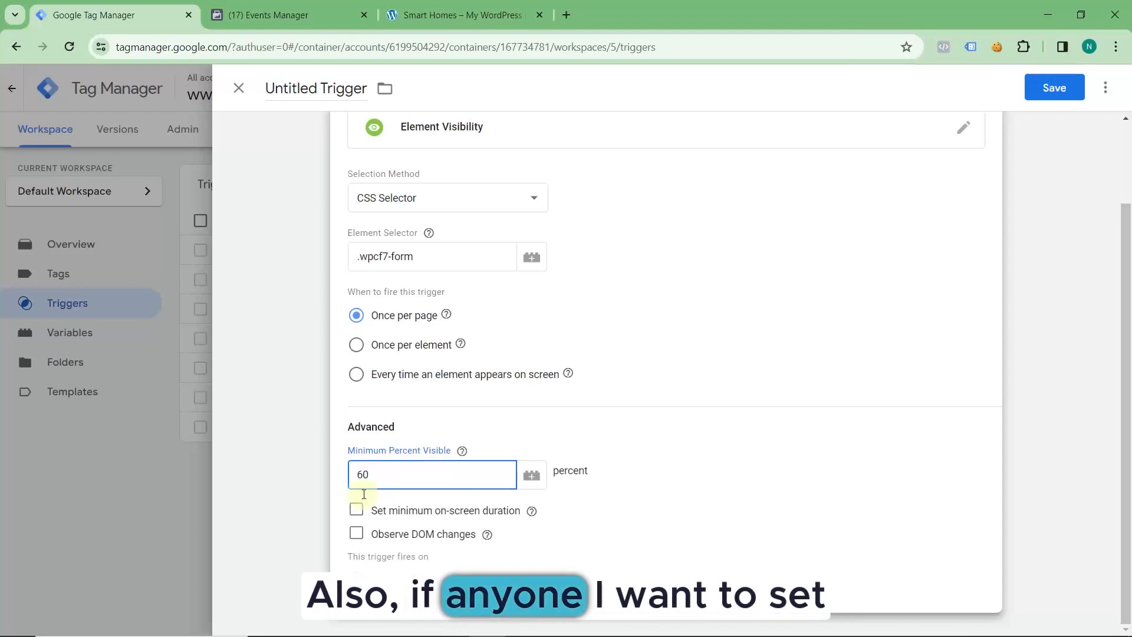
- Enable a minimum on-screen duration for the trigger and set it to 5000 milliseconds
{"action": "left_click", "coordinate": [356, 511]}
{"action": "scroll", "coordinate": [413, 508], "scroll_direction": "down", "scroll_amount": 2}
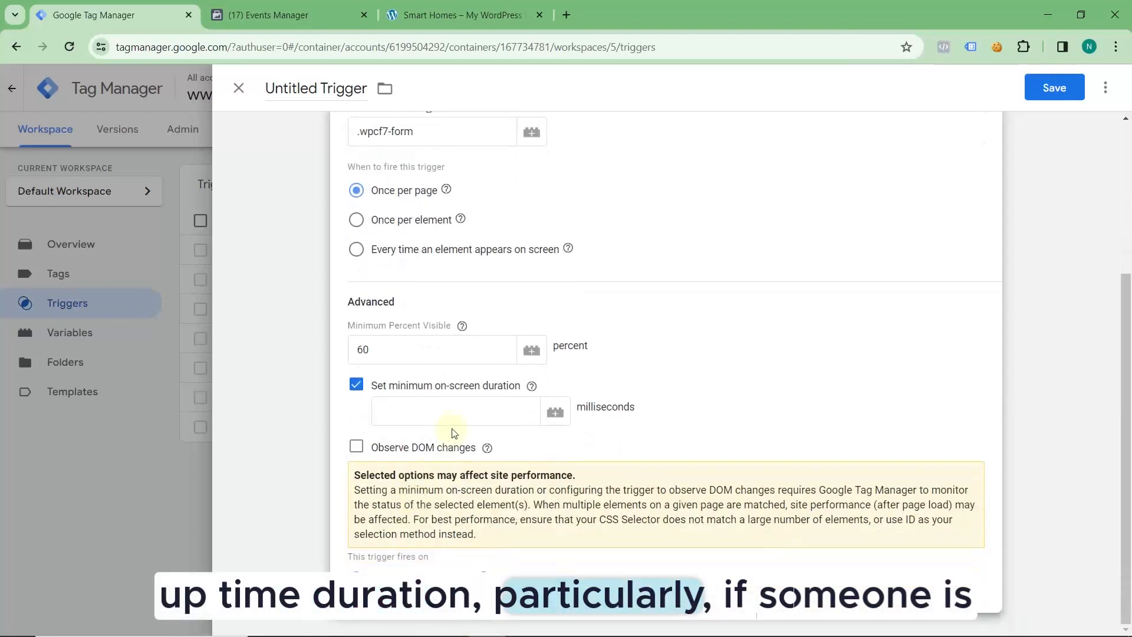
{"action": "left_click", "coordinate": [455, 416]}
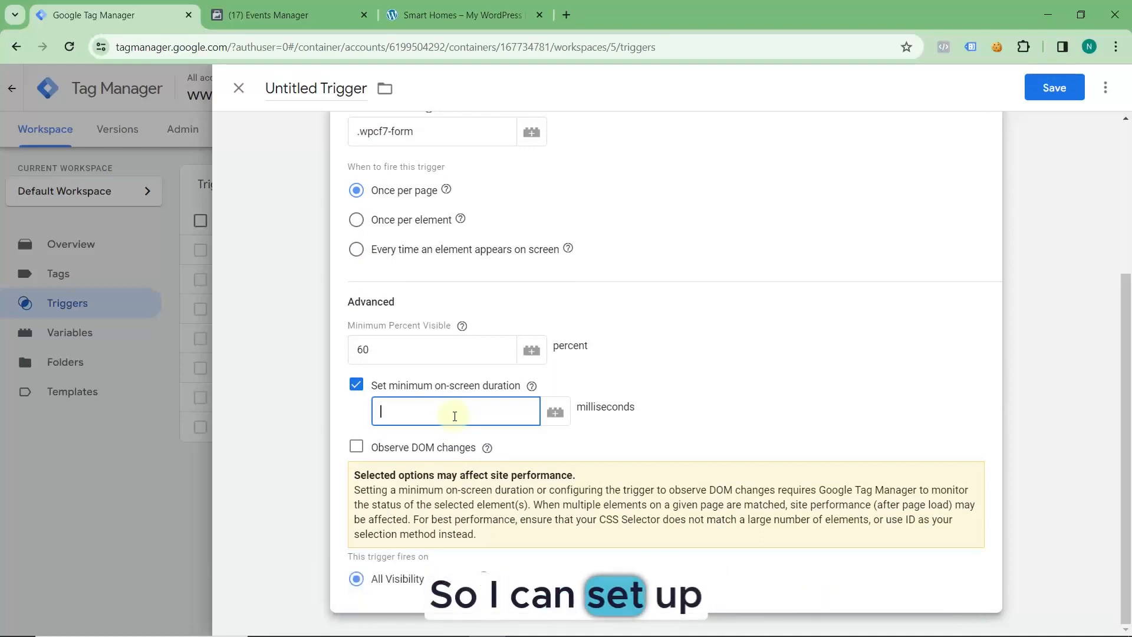
{"action": "type", "text": "500"}
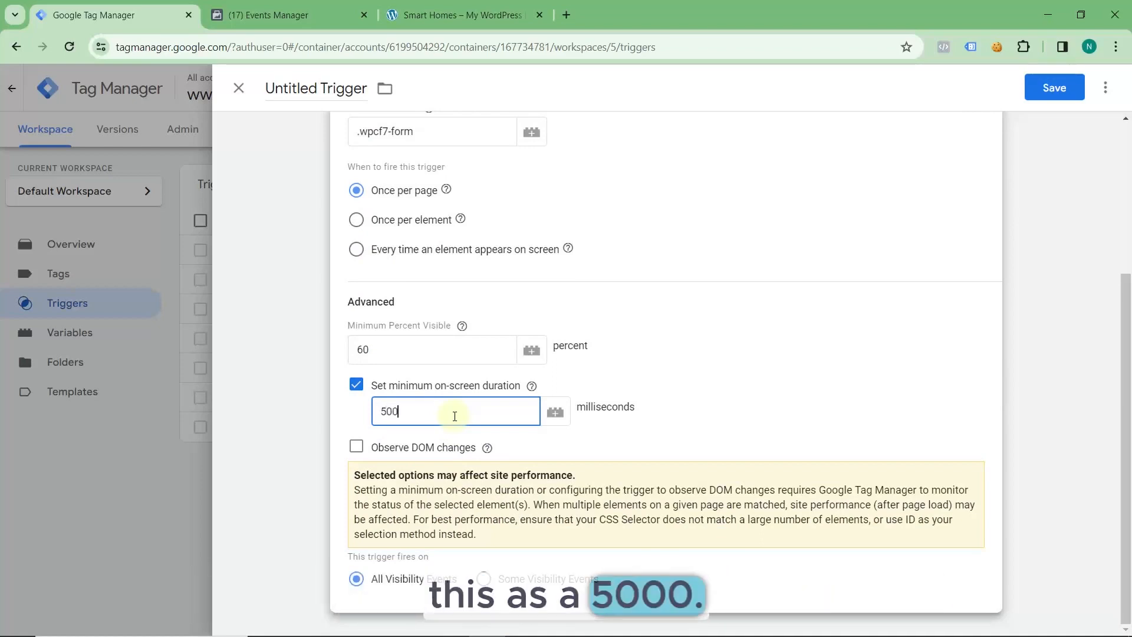
{"action": "type", "text": "0"}
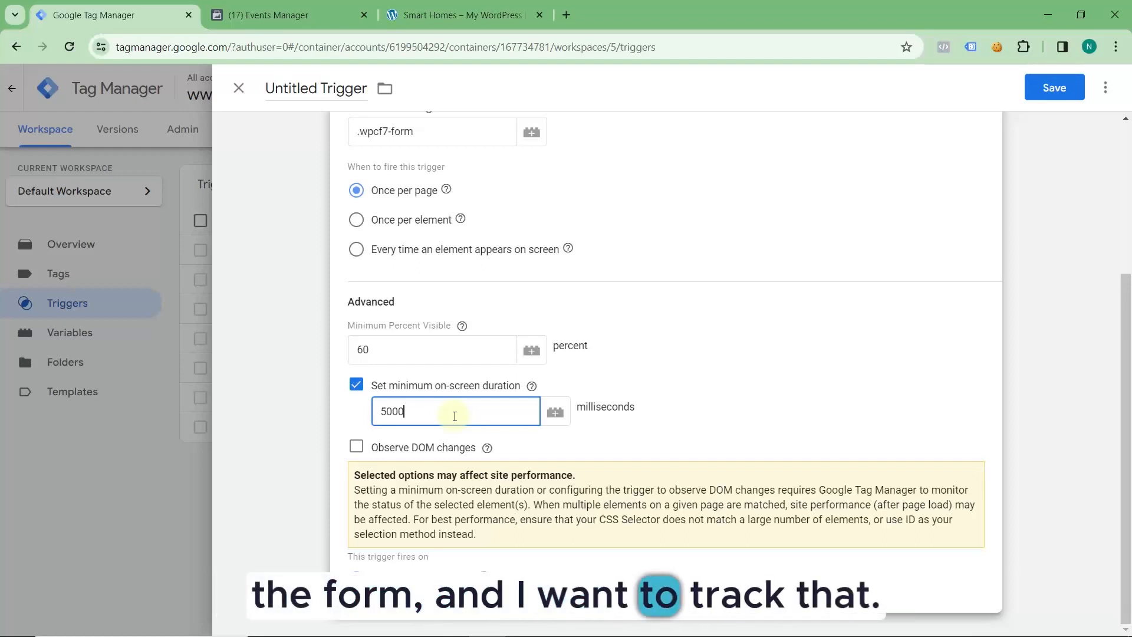
- Name the trigger "Form Element Visibility Trigger" and save it
{"action": "scroll", "coordinate": [454, 415], "scroll_direction": "up", "scroll_amount": 1}
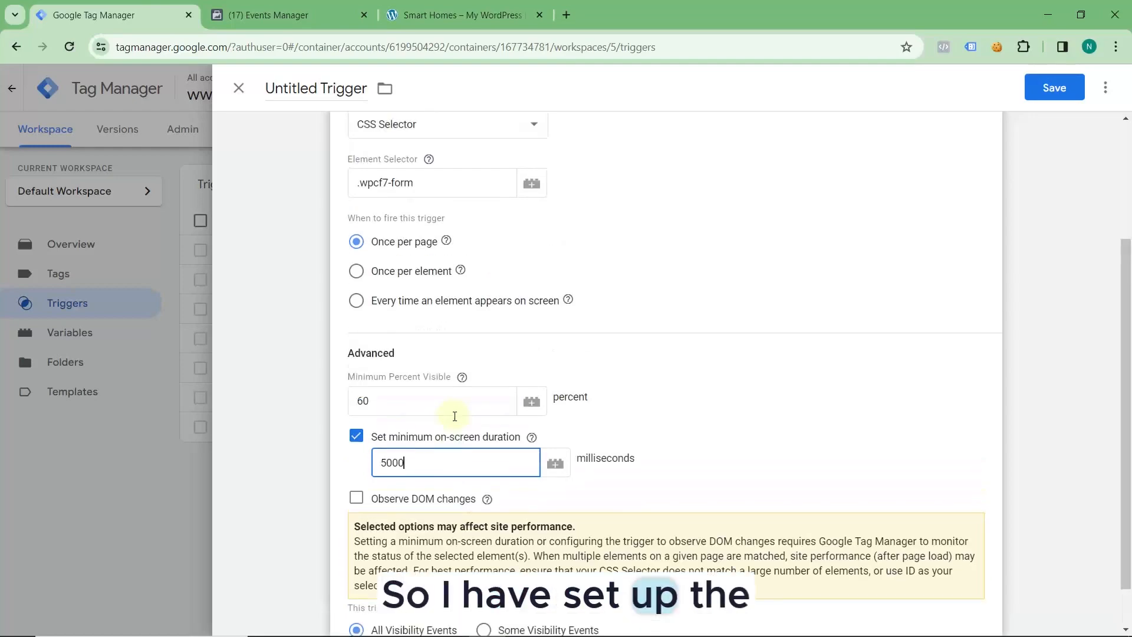
{"action": "scroll", "coordinate": [455, 416], "scroll_direction": "up", "scroll_amount": 3}
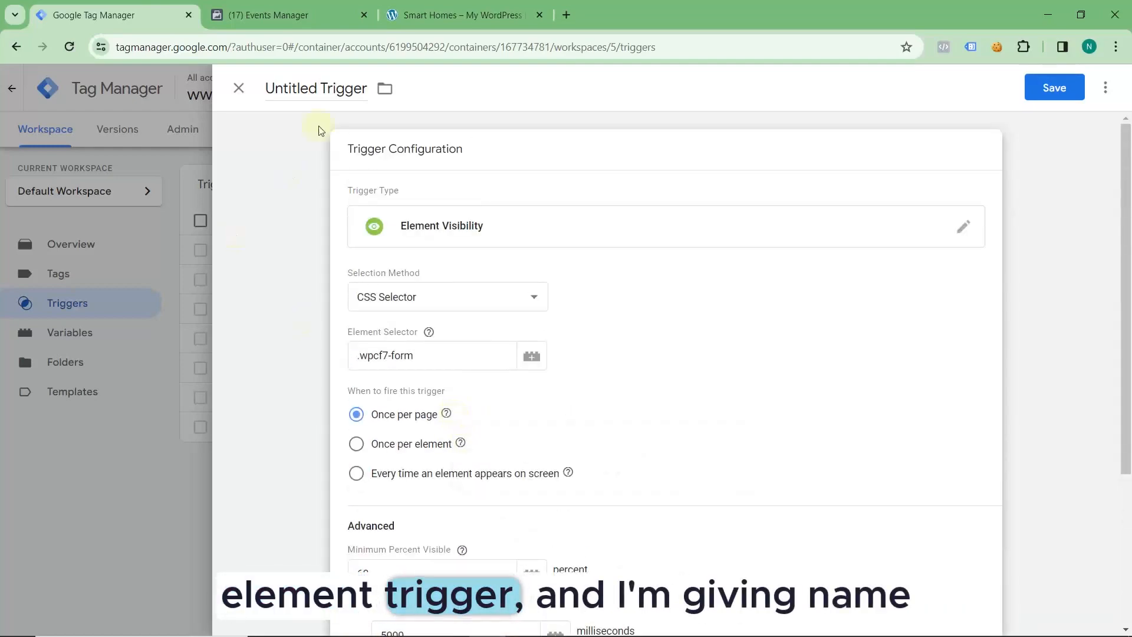
{"action": "left_click", "coordinate": [328, 93]}
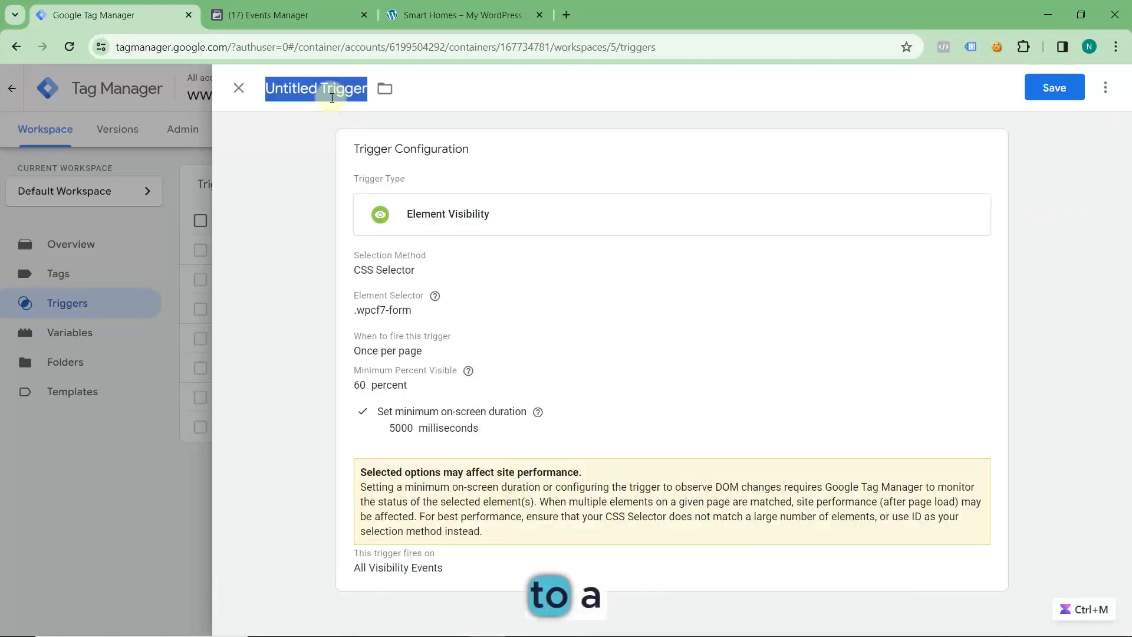
{"action": "type", "text": "Form "}
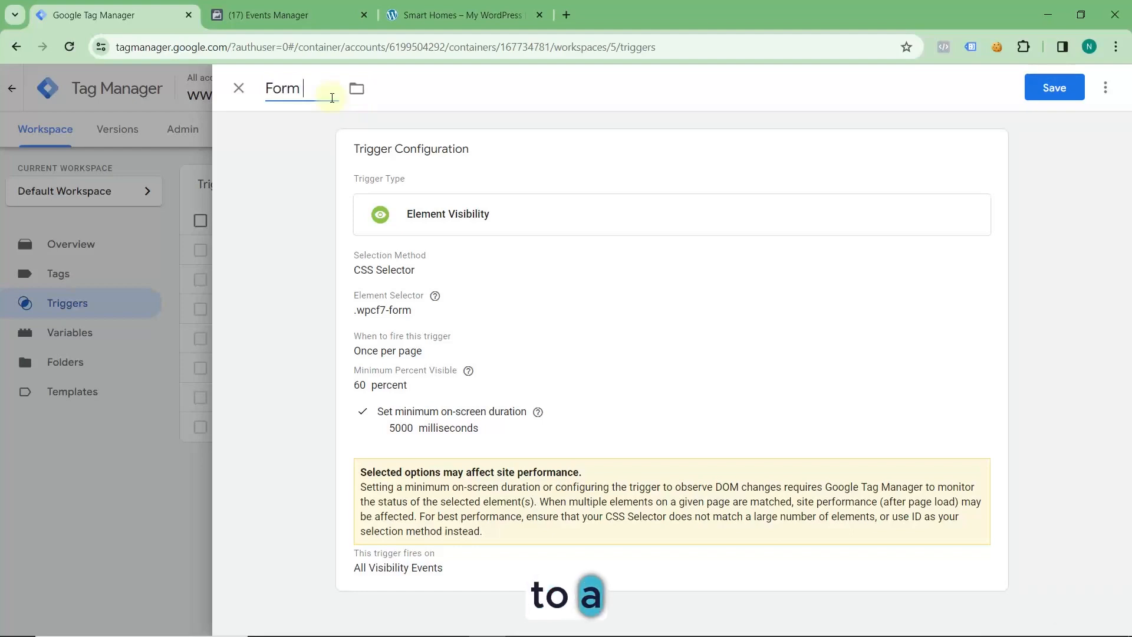
{"action": "type", "text": "Ele"}
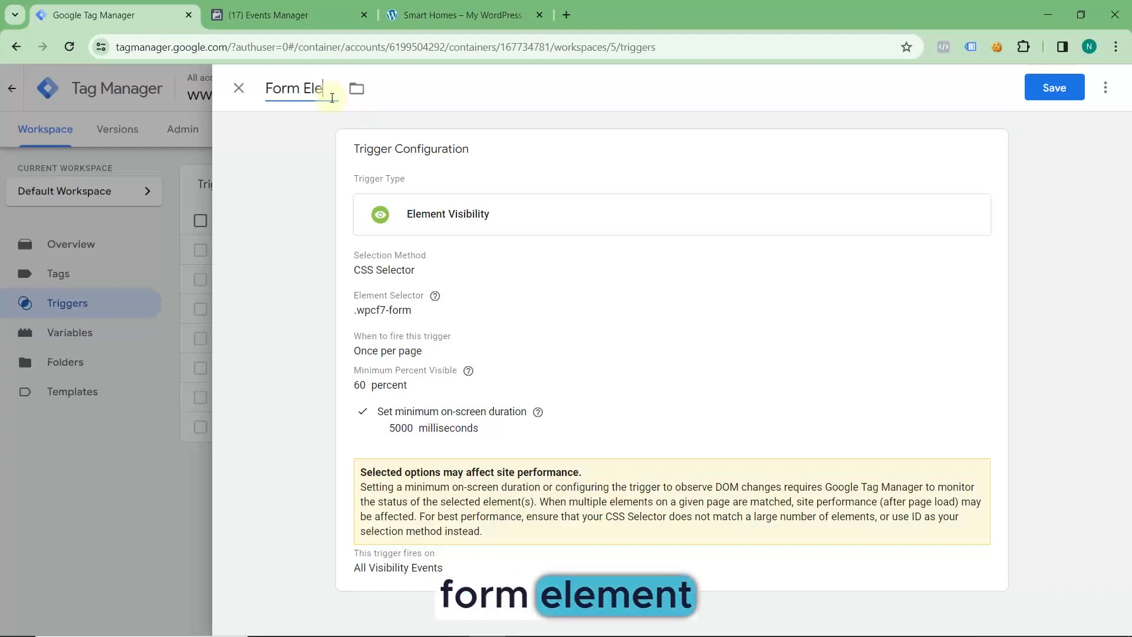
{"action": "type", "text": "ment Visibility Trigger"}
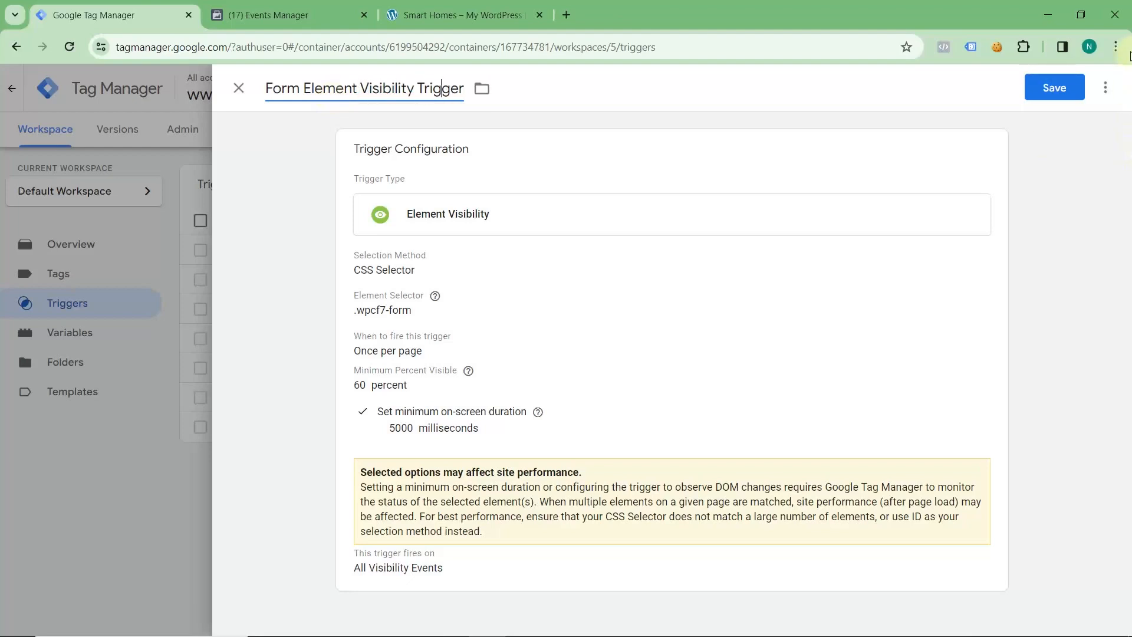
{"action": "left_click", "coordinate": [1058, 87]}
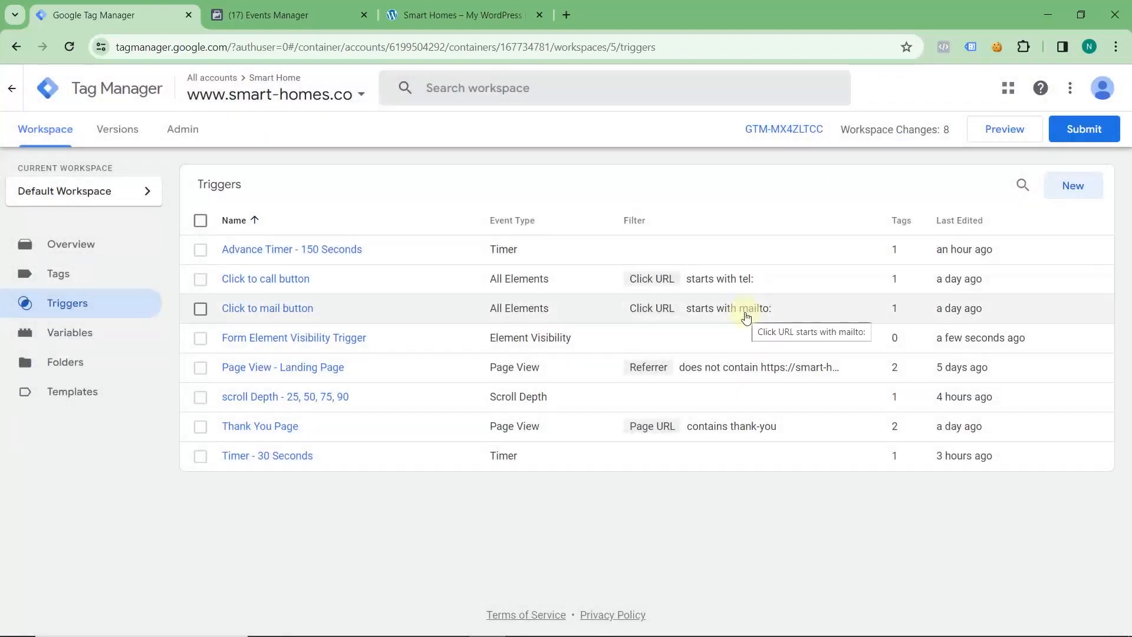
- Create a new tag in the workspace with Custom HTML as its tag type
{"action": "left_click", "coordinate": [89, 283]}
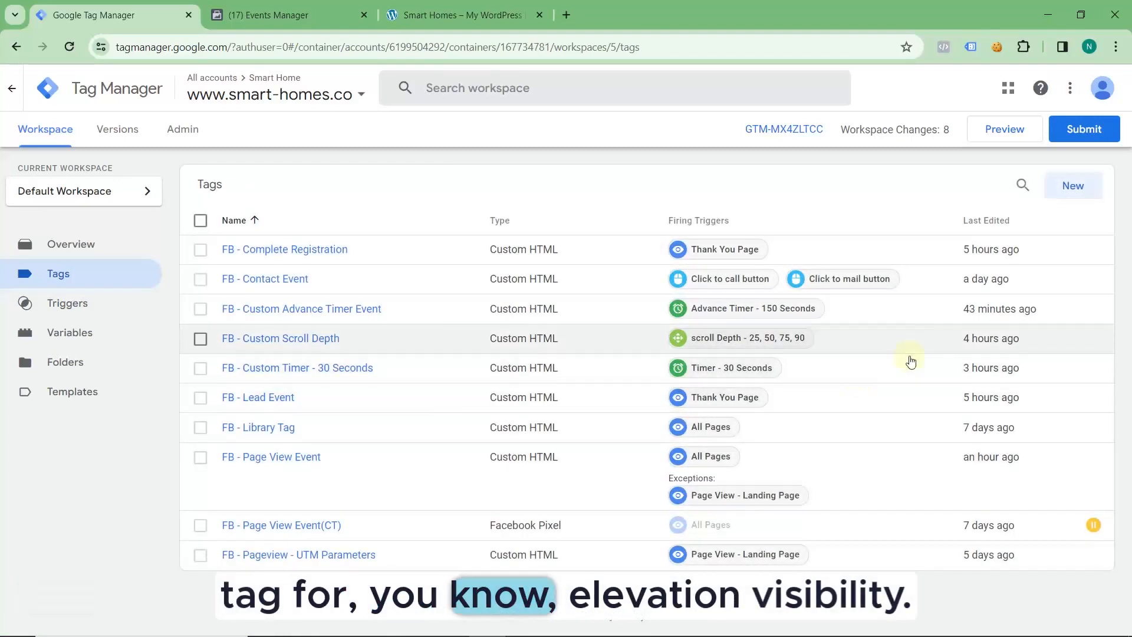
{"action": "left_click", "coordinate": [1071, 188]}
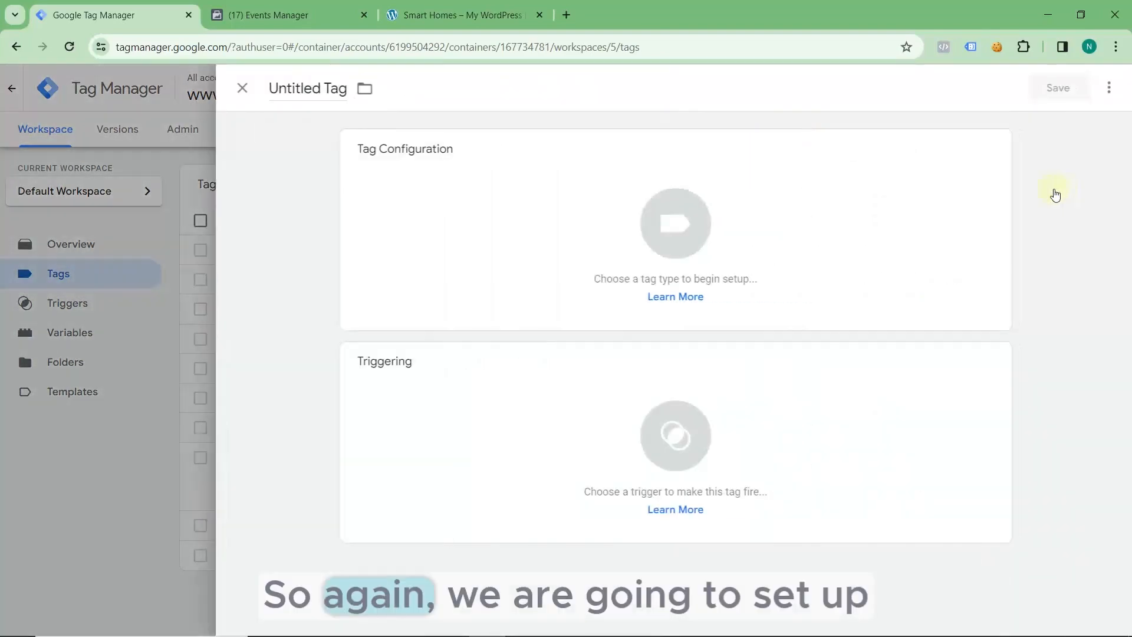
{"action": "left_click", "coordinate": [461, 248]}
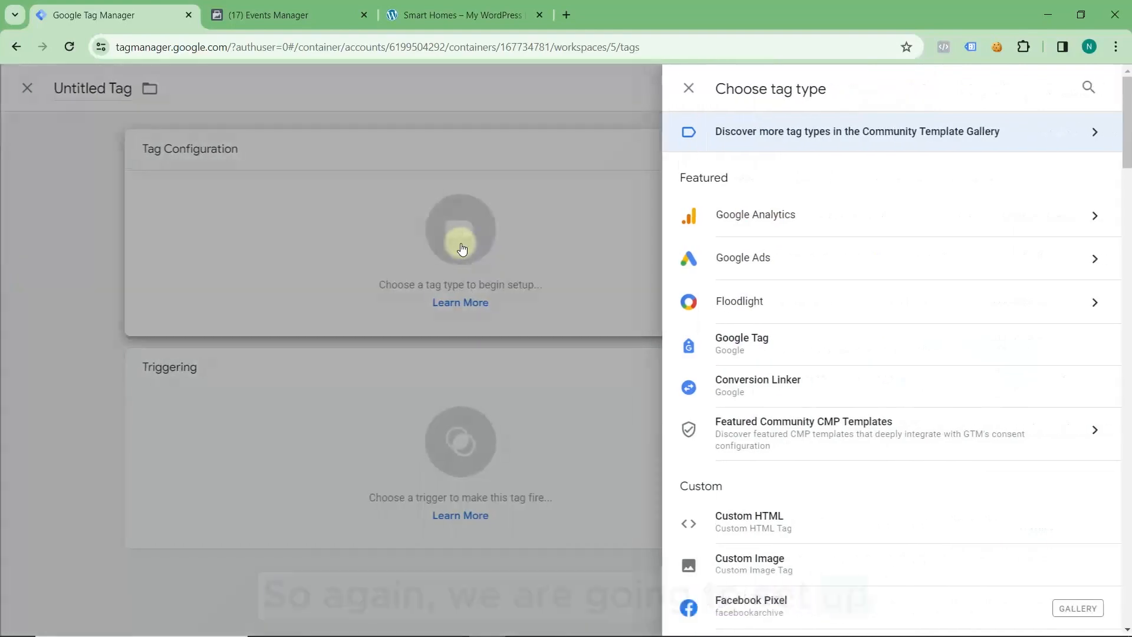
{"action": "left_click", "coordinate": [804, 519]}
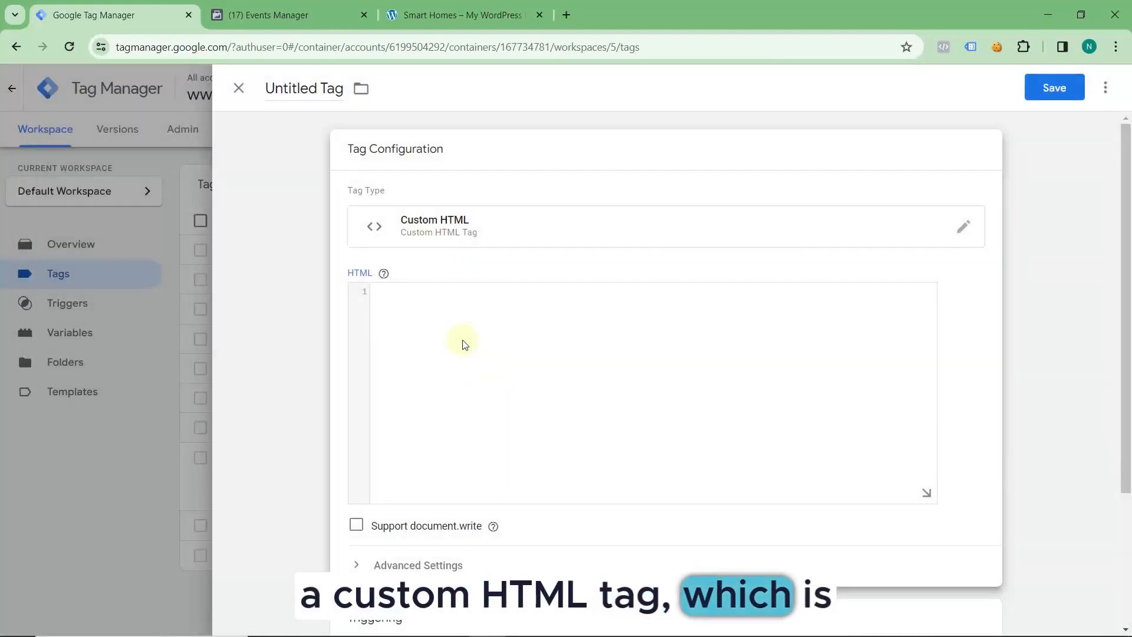
- Write a <script> block in the tag's HTML that calls fbq('trackCustom', 'FormVisibility');
{"action": "type", "text": "<>"}
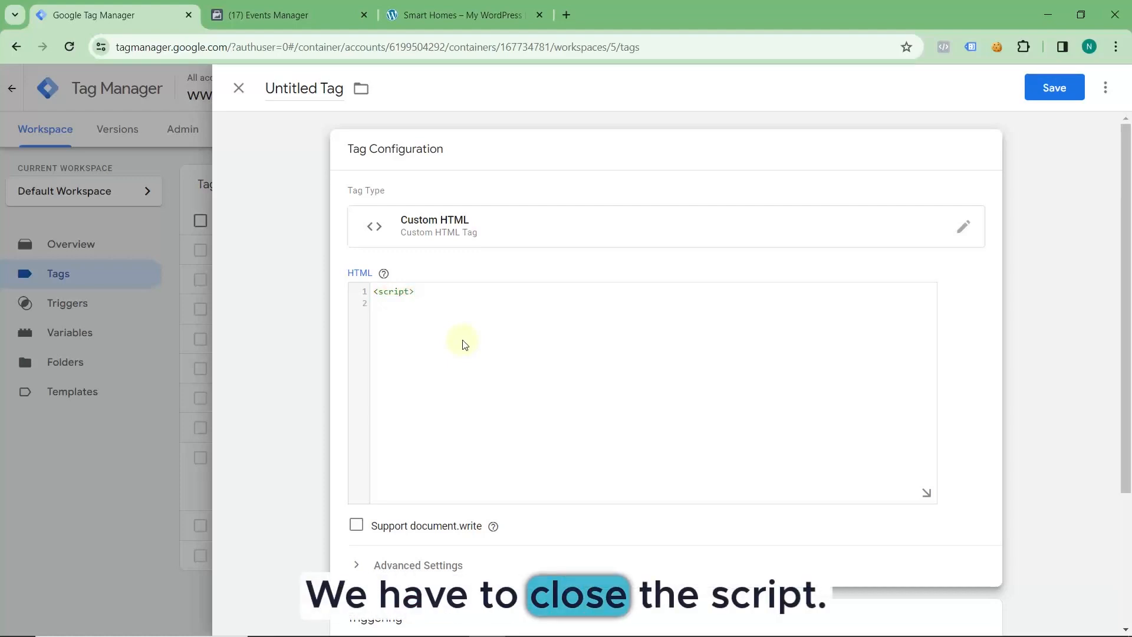
{"action": "type", "text": "<>"}
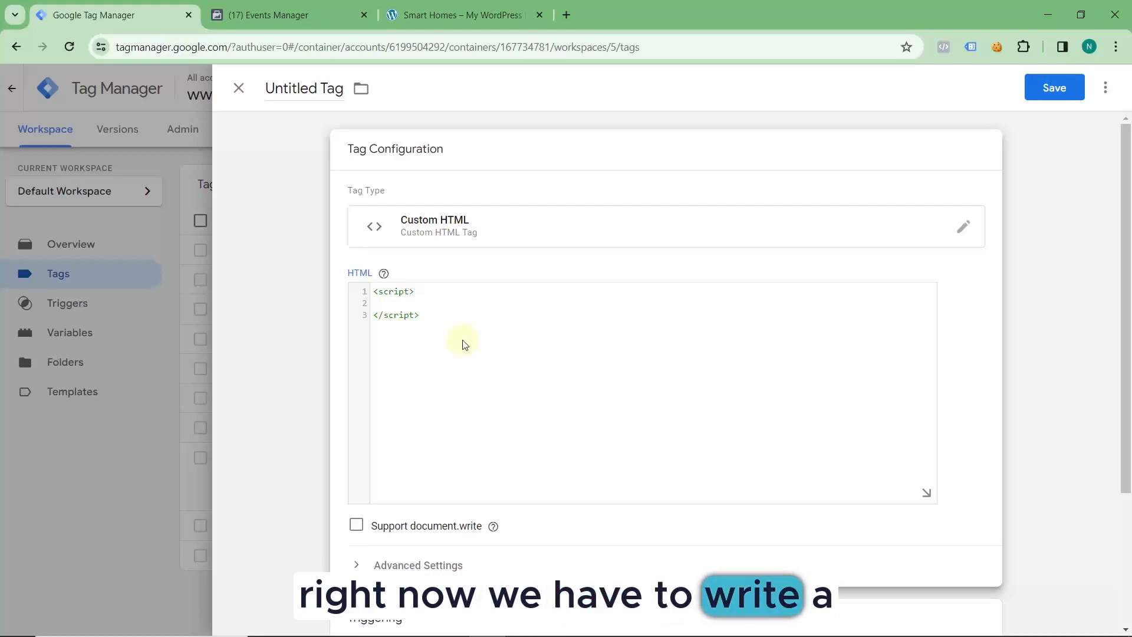
{"action": "type", "text": "fbq"}
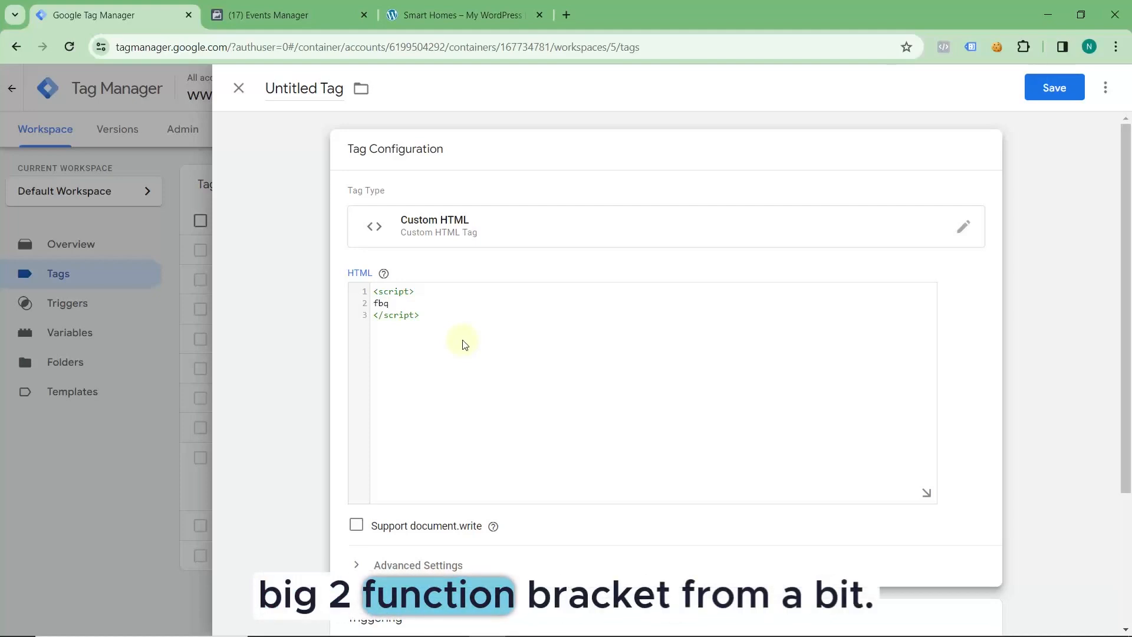
{"action": "type", "text": "();"}
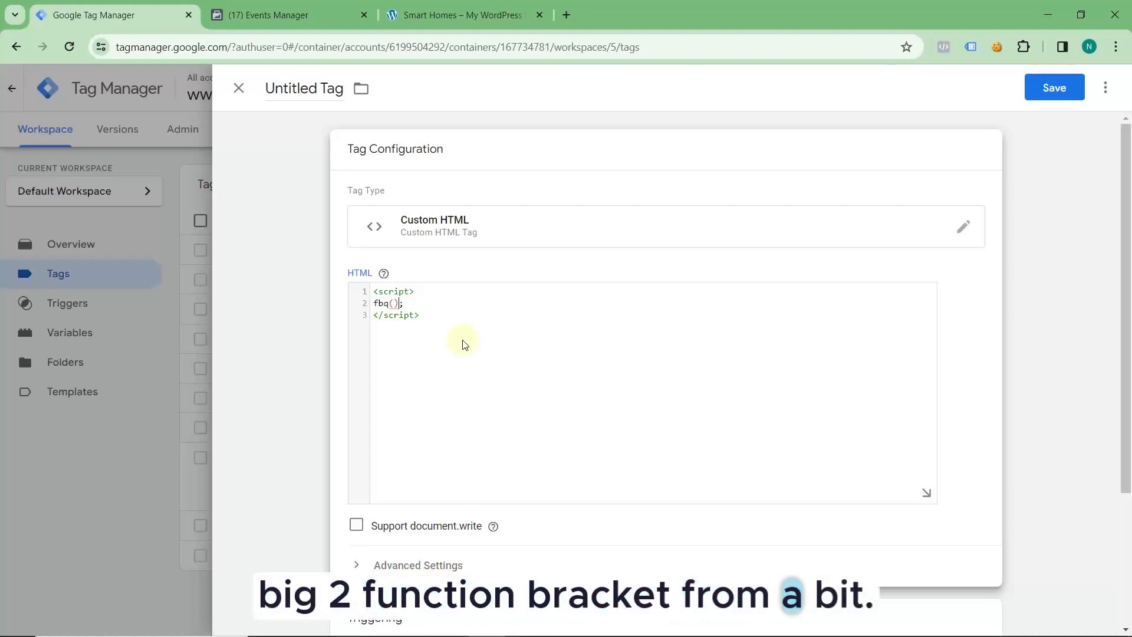
{"action": "key", "text": "Left"}
{"action": "type", "text": "'t"}
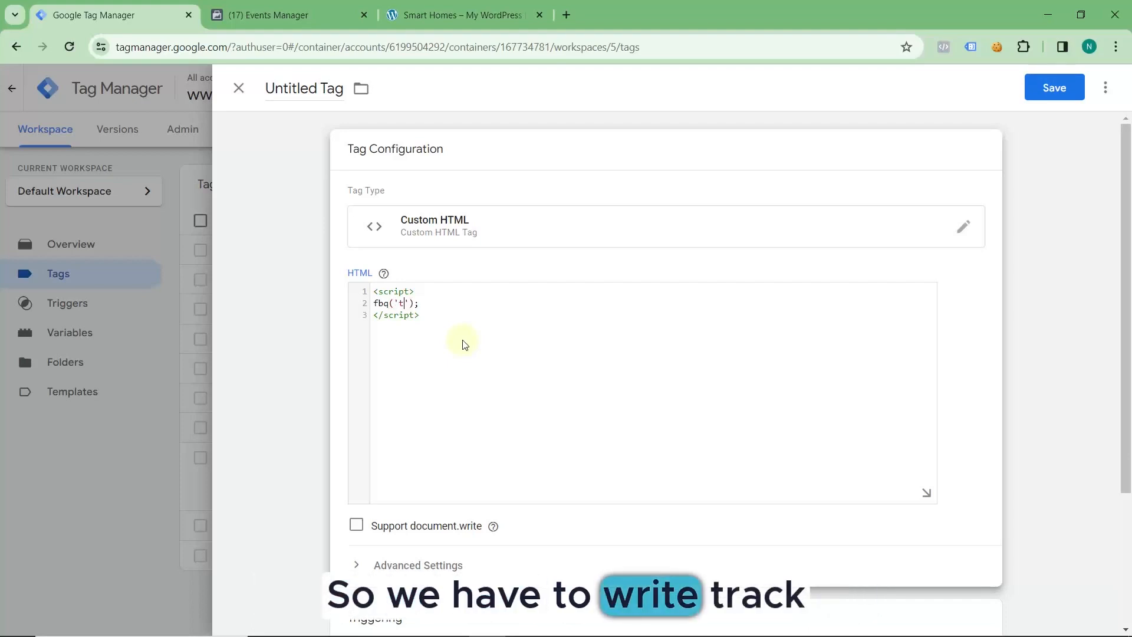
{"action": "type", "text": "rackCustom'"}
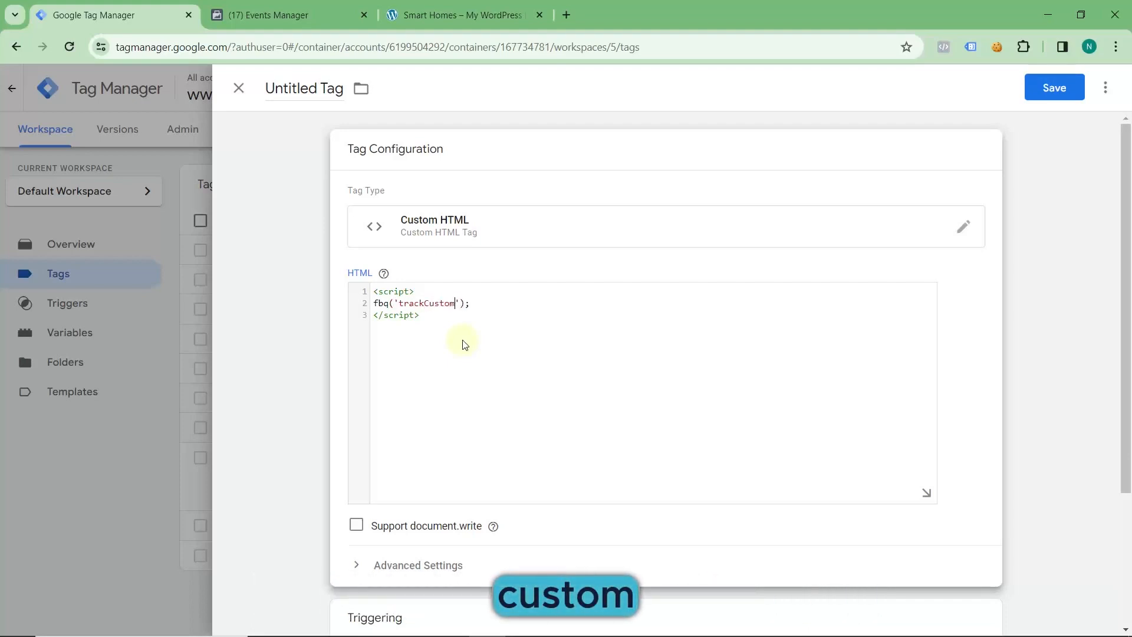
{"action": "type", "text": ", '"}
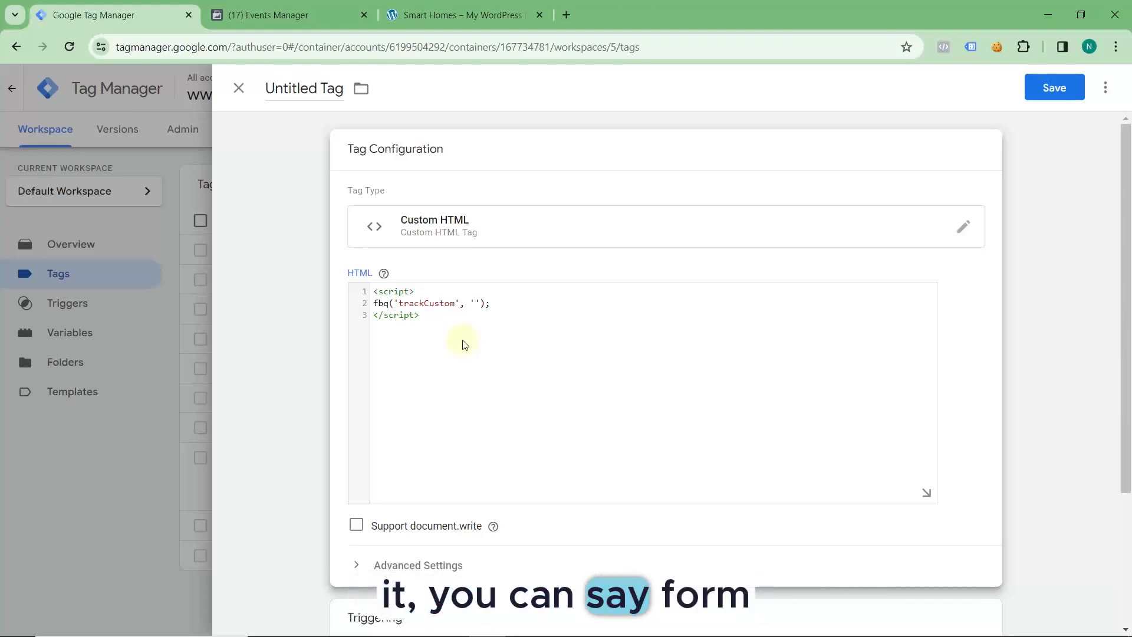
{"action": "type", "text": "From"}
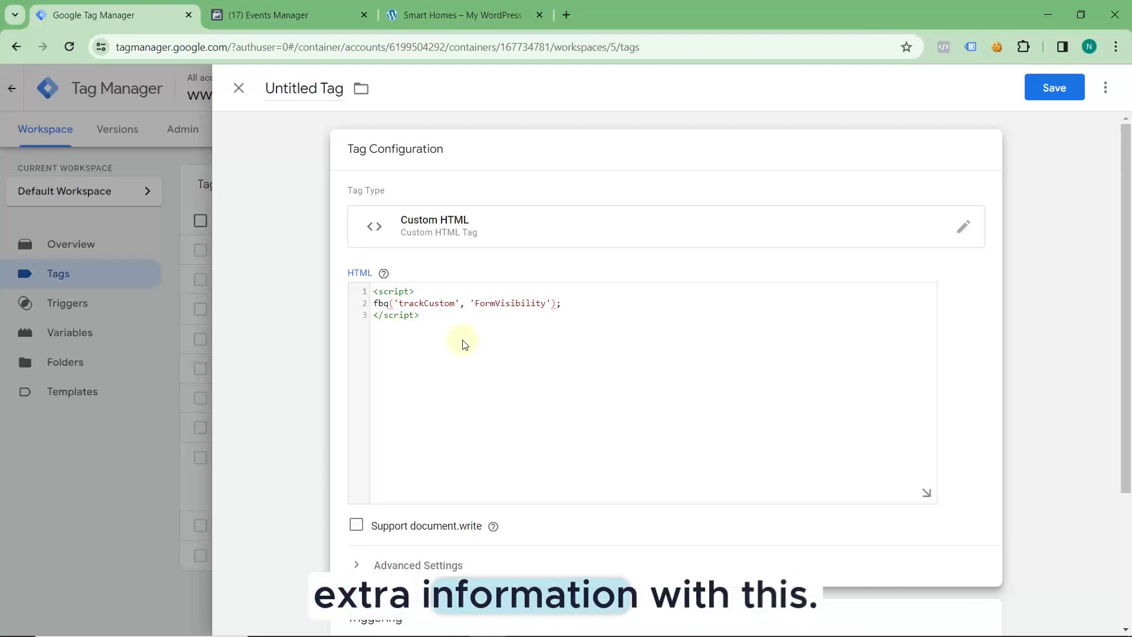
{"action": "scroll", "coordinate": [463, 345], "scroll_direction": "down", "scroll_amount": 1}
{"action": "scroll", "coordinate": [462, 342], "scroll_direction": "up", "scroll_amount": 1}
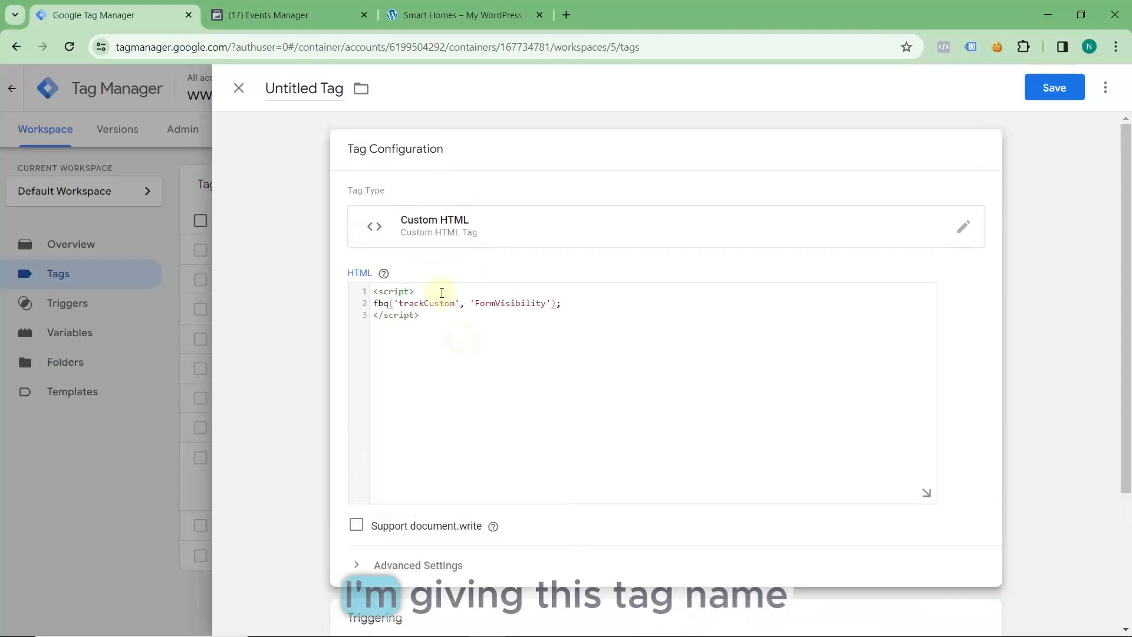
- Name the tag "FB - Custom Event - Form Element Visibility"
{"action": "double_click", "coordinate": [326, 88]}
{"action": "triple_click", "coordinate": [326, 88]}
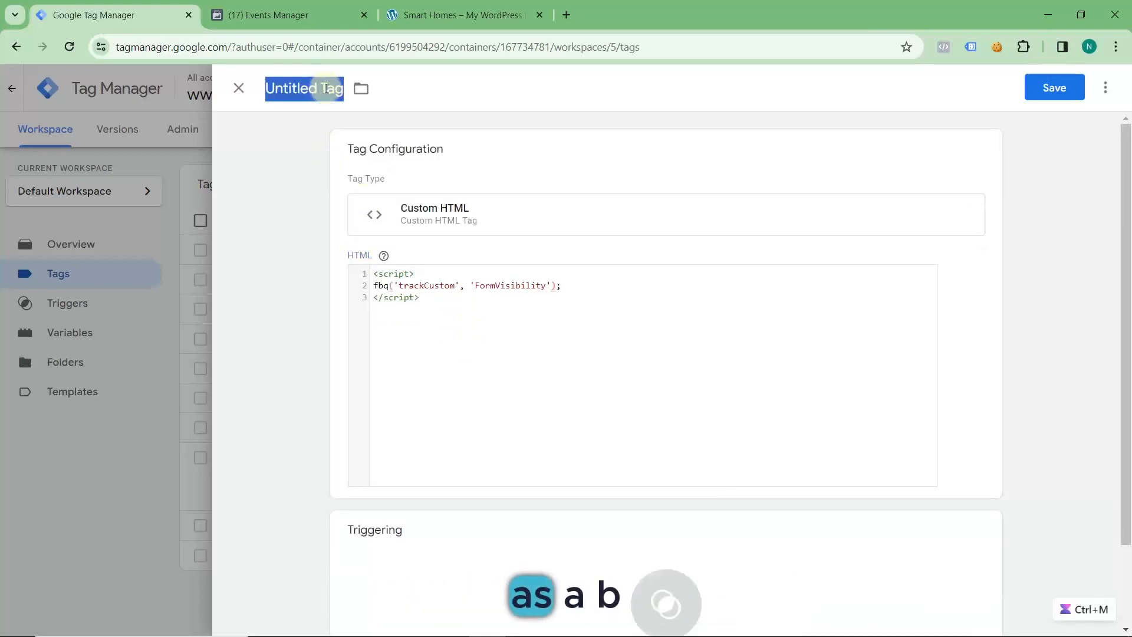
{"action": "type", "text": "FB -"}
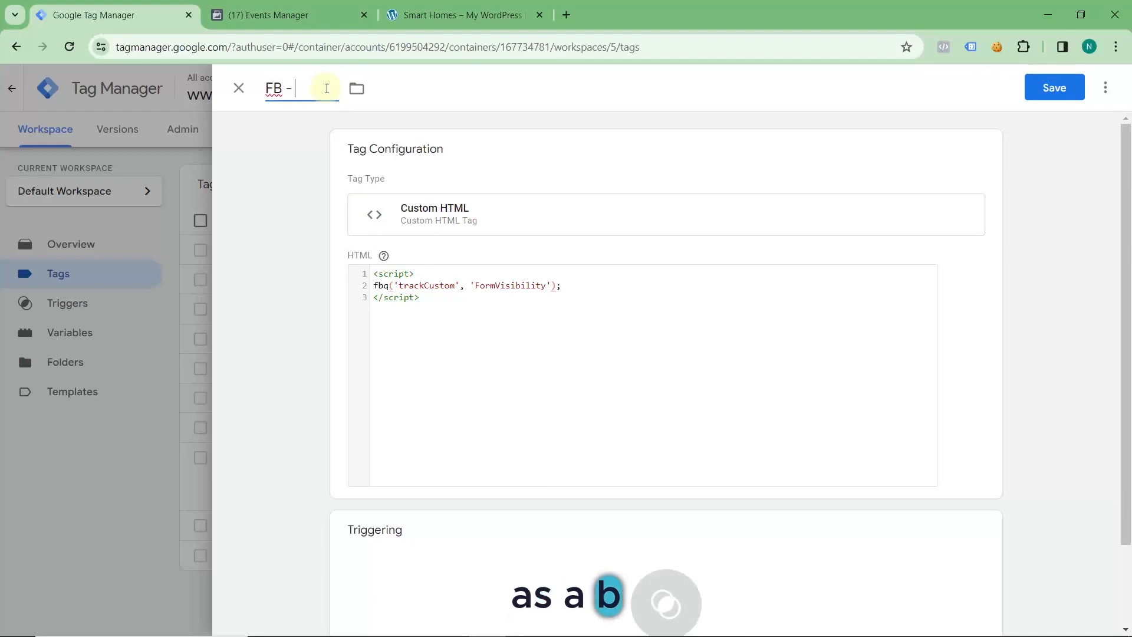
{"action": "type", "text": " Custom Event - Form Element Visibility"}
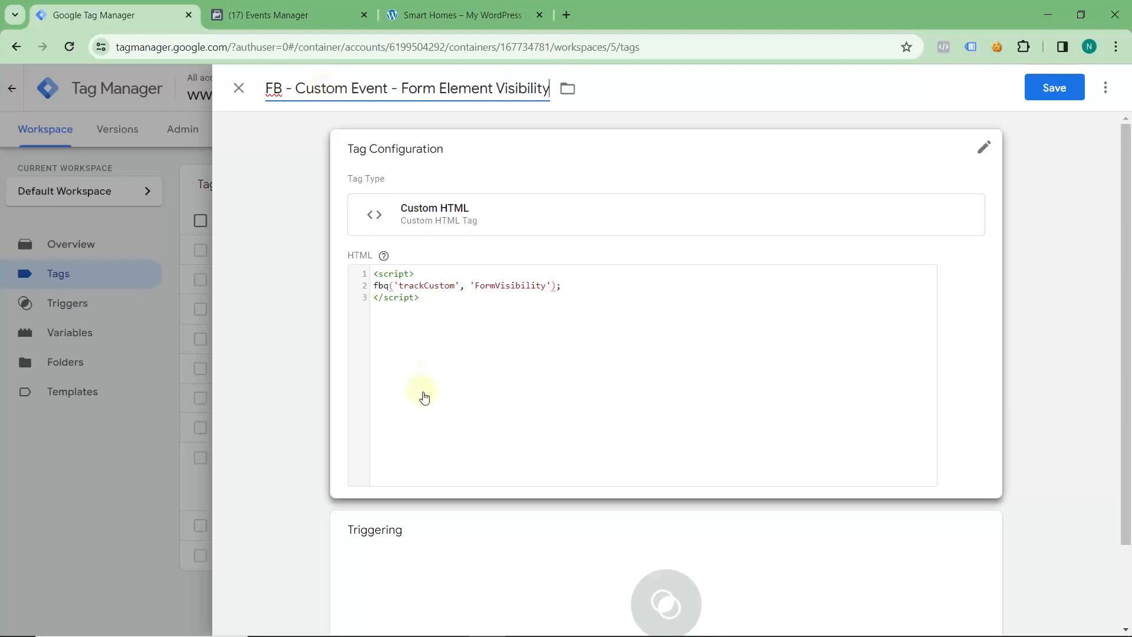
{"action": "scroll", "coordinate": [448, 404], "scroll_direction": "down", "scroll_amount": 2}
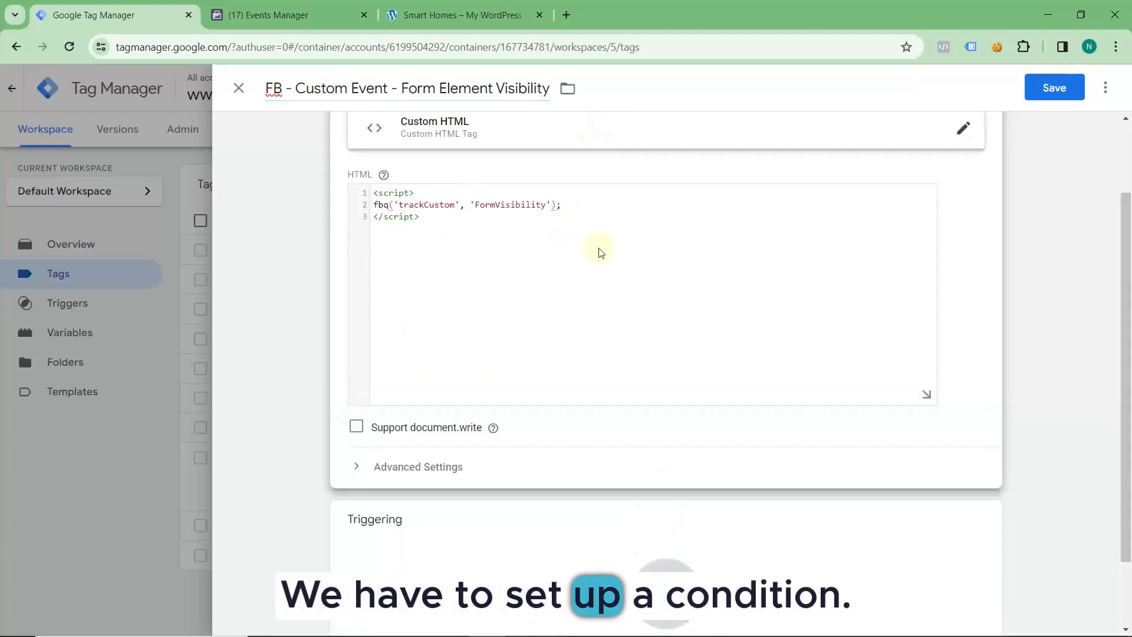
- Set the tag sequencing in the advanced settings so that the setup tag "FB - Library Tag" fires before this tag
{"action": "left_click", "coordinate": [484, 463]}
{"action": "scroll", "coordinate": [470, 462], "scroll_direction": "down", "scroll_amount": 4}
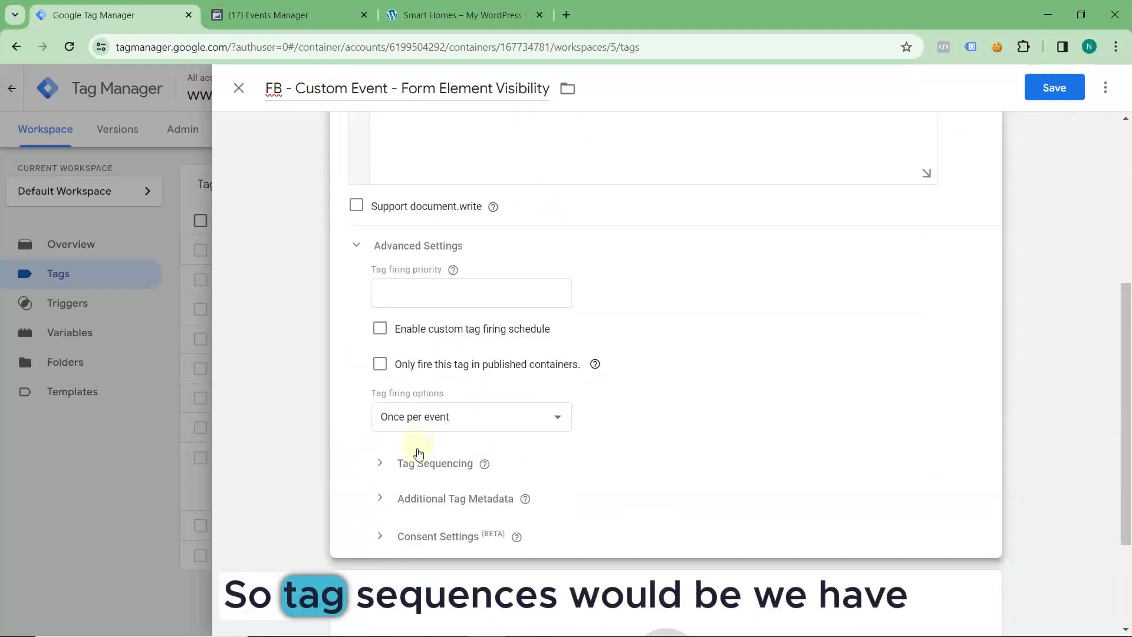
{"action": "double_click", "coordinate": [419, 462]}
{"action": "left_click", "coordinate": [404, 488]}
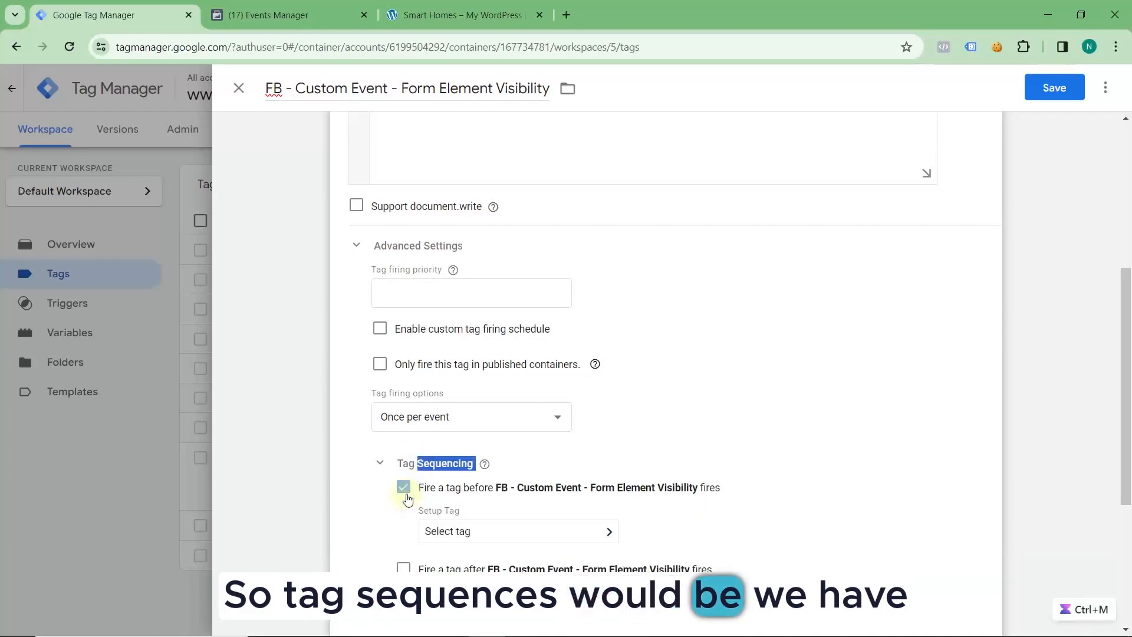
{"action": "left_click", "coordinate": [435, 531]}
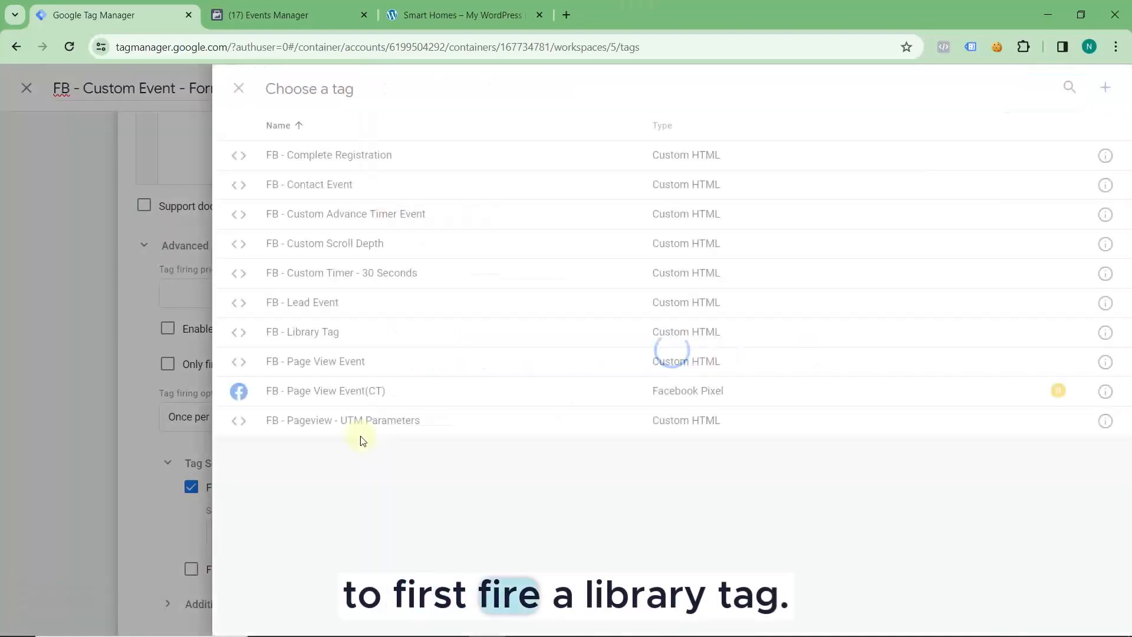
{"action": "left_click", "coordinate": [407, 336]}
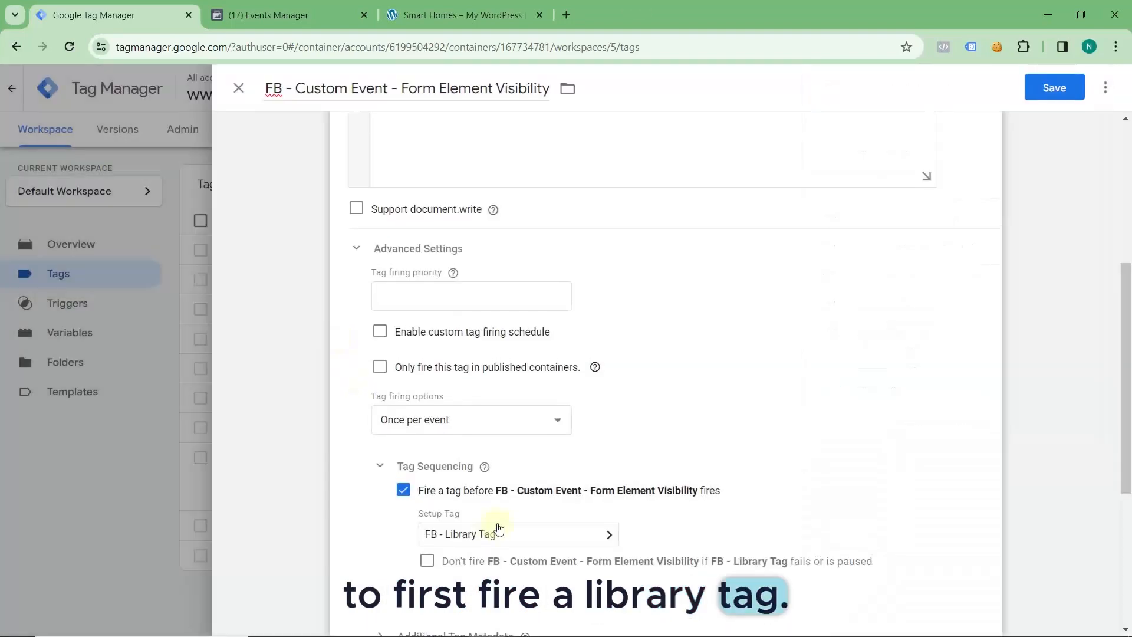
- Assign the "Form Element Visibility Trigger" as the tag's firing trigger and save the tag
{"action": "scroll", "coordinate": [495, 531], "scroll_direction": "up", "scroll_amount": 5}
{"action": "left_click", "coordinate": [1052, 88]}
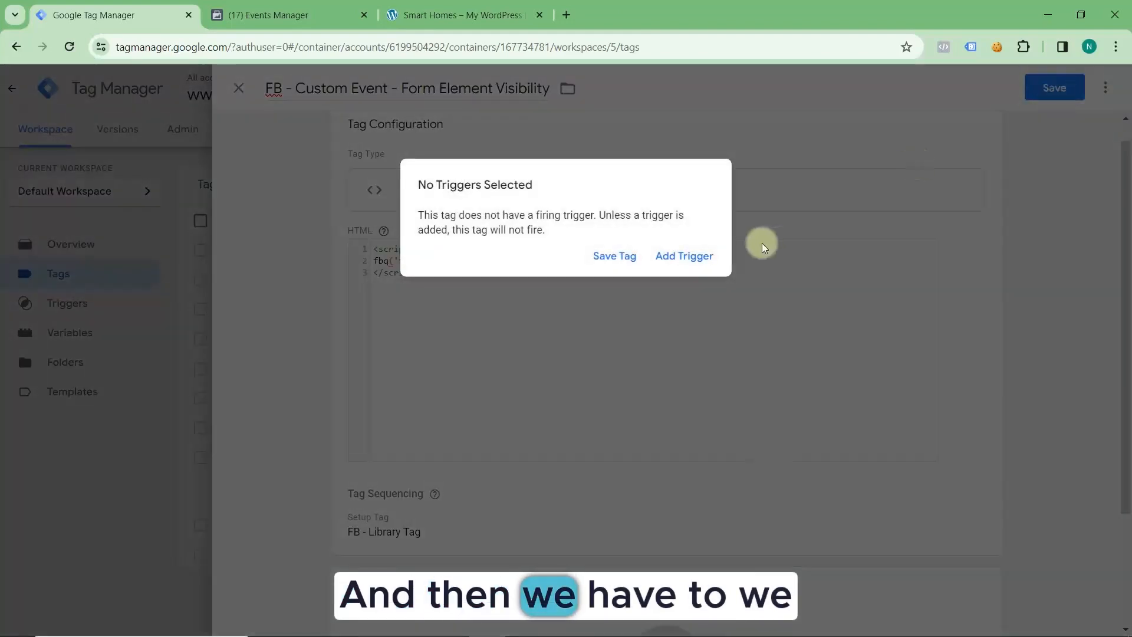
{"action": "left_click", "coordinate": [679, 259]}
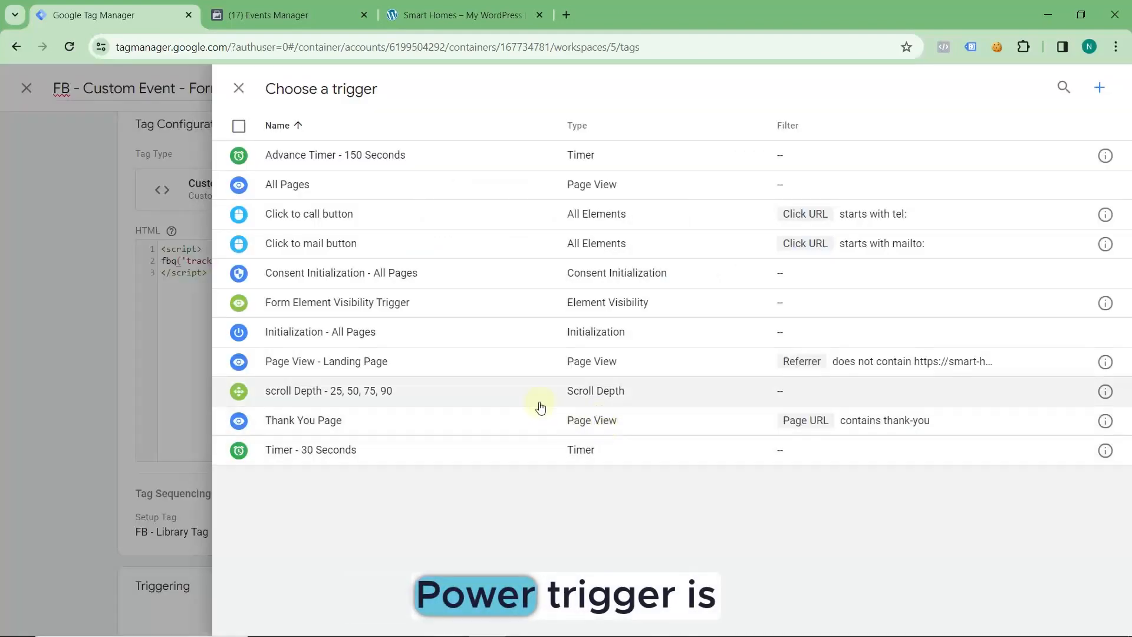
{"action": "left_click", "coordinate": [436, 302]}
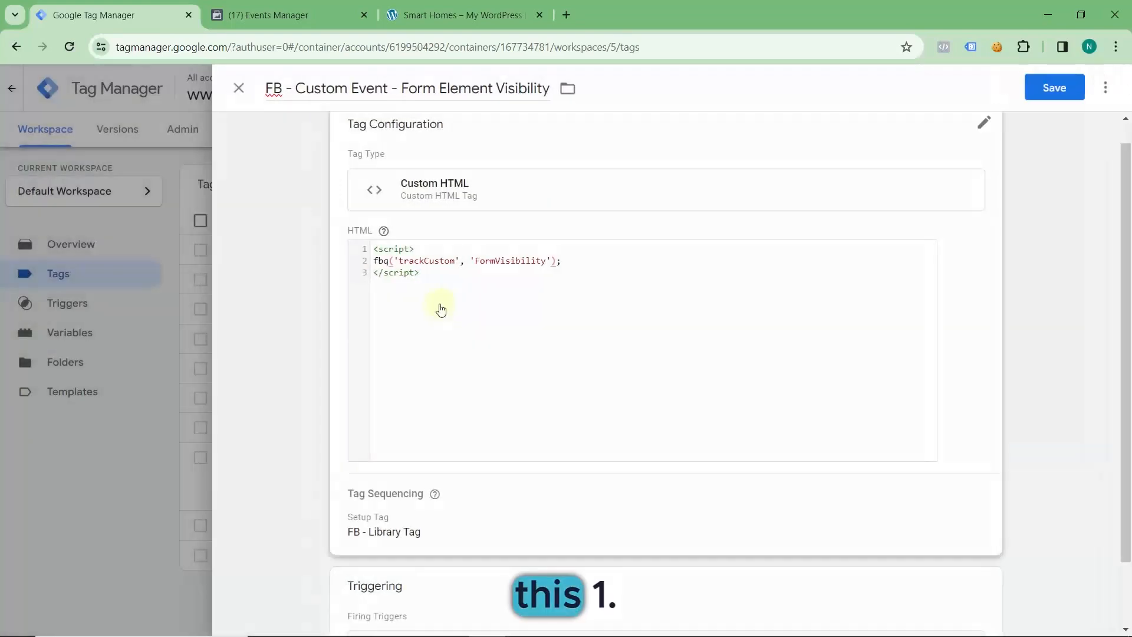
{"action": "scroll", "coordinate": [503, 419], "scroll_direction": "down", "scroll_amount": 2}
{"action": "scroll", "coordinate": [503, 419], "scroll_direction": "up", "scroll_amount": 2}
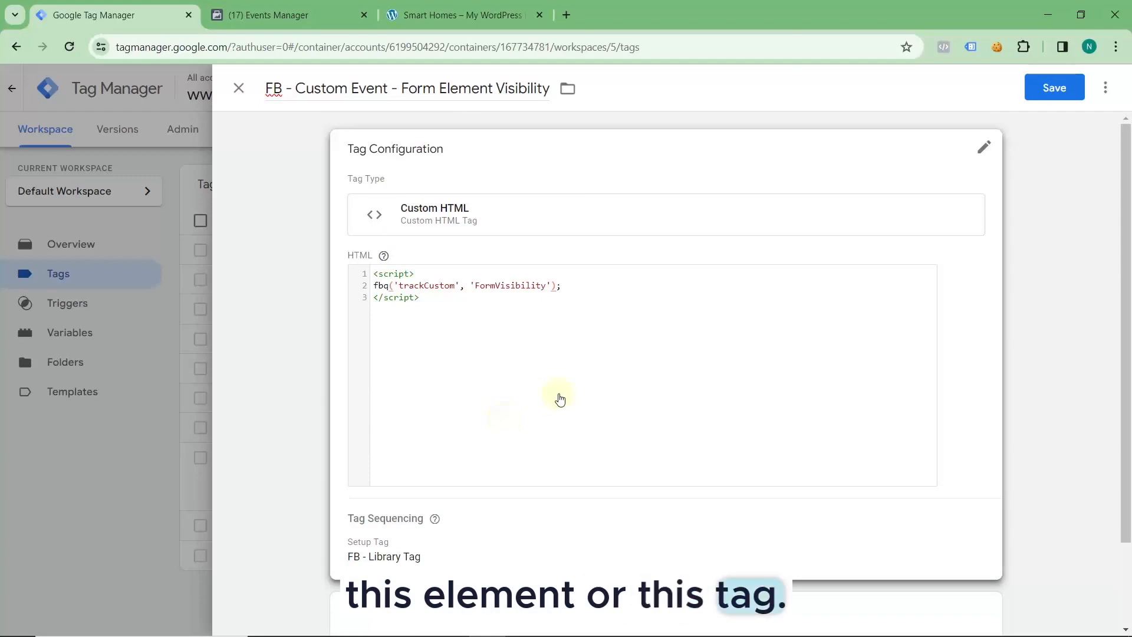
{"action": "left_click", "coordinate": [1049, 90]}
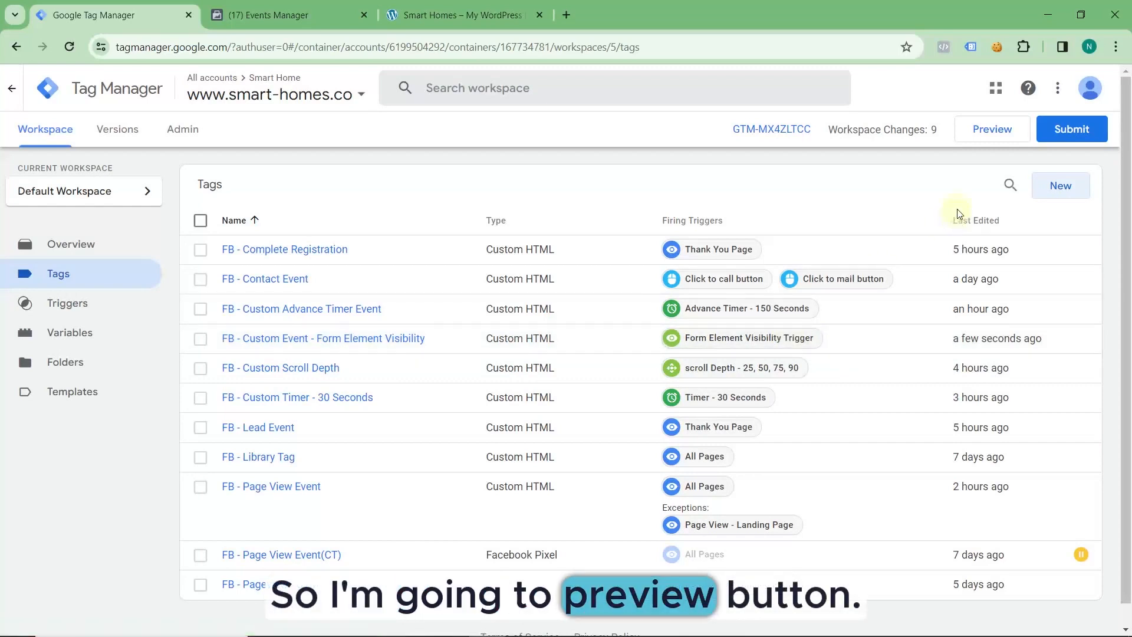
{"action": "left_click", "coordinate": [978, 134]}
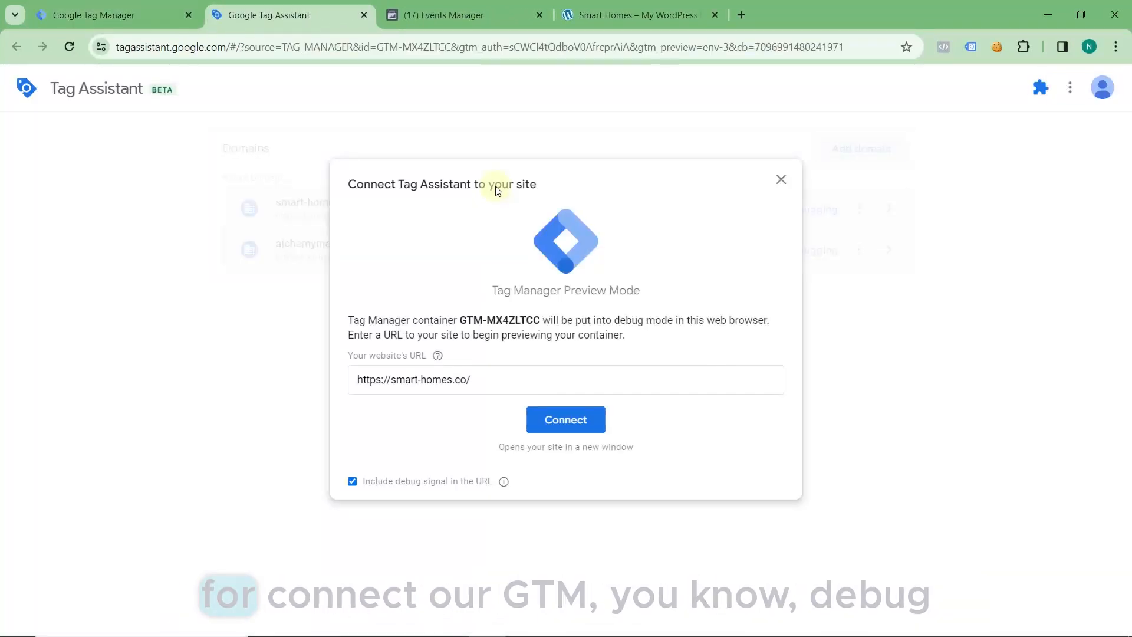
{"action": "left_click", "coordinate": [562, 419]}
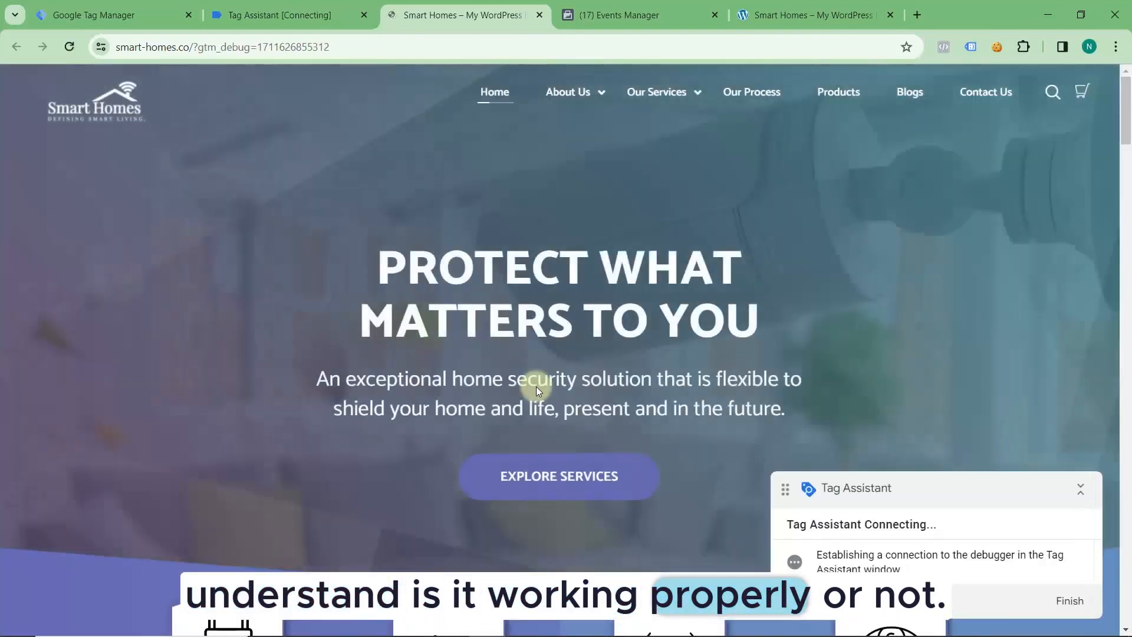
{"action": "left_click", "coordinate": [280, 16]}
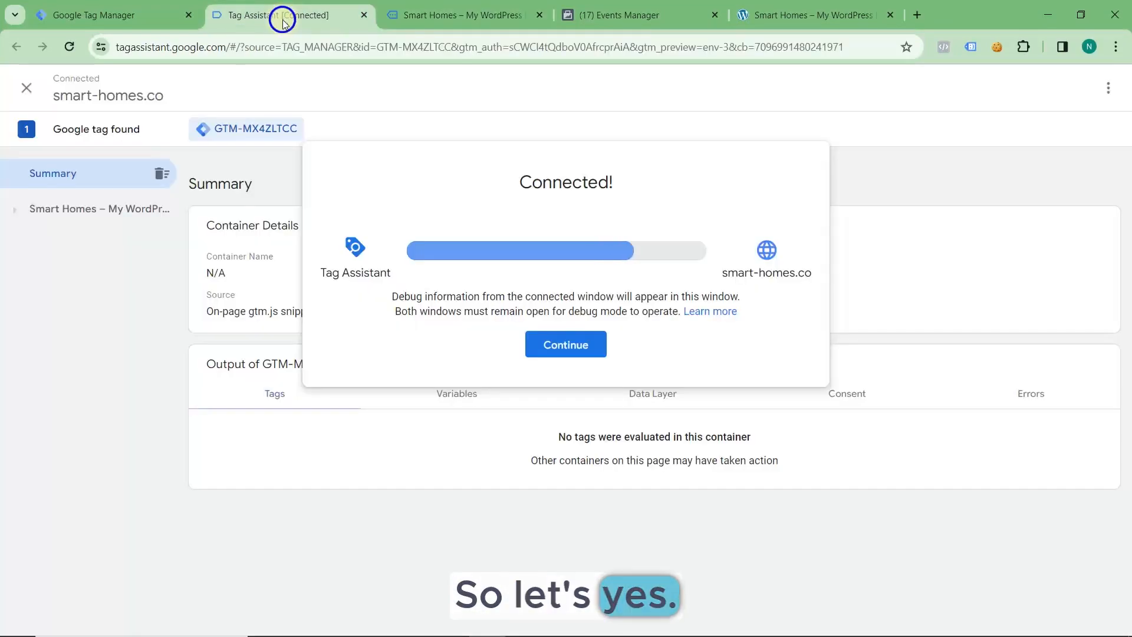
{"action": "left_click", "coordinate": [538, 343]}
{"action": "left_click", "coordinate": [454, 15]}
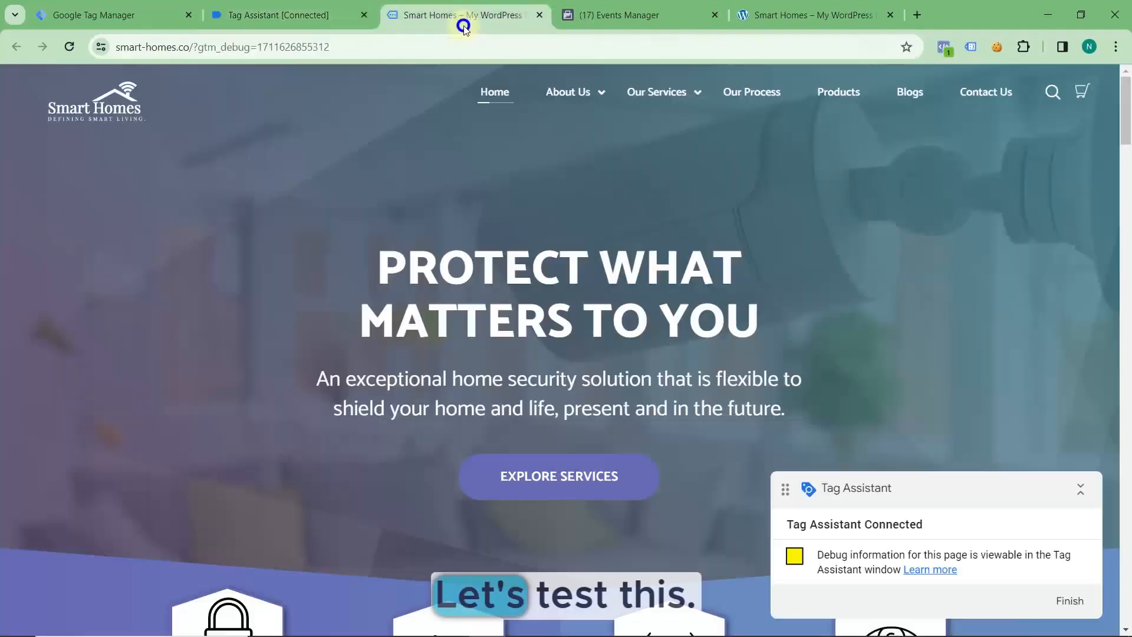
- Check the pixel events on the home page with Meta Pixel Helper, and collapse the Tag Assistant badge out of the way
{"action": "left_click", "coordinate": [943, 48]}
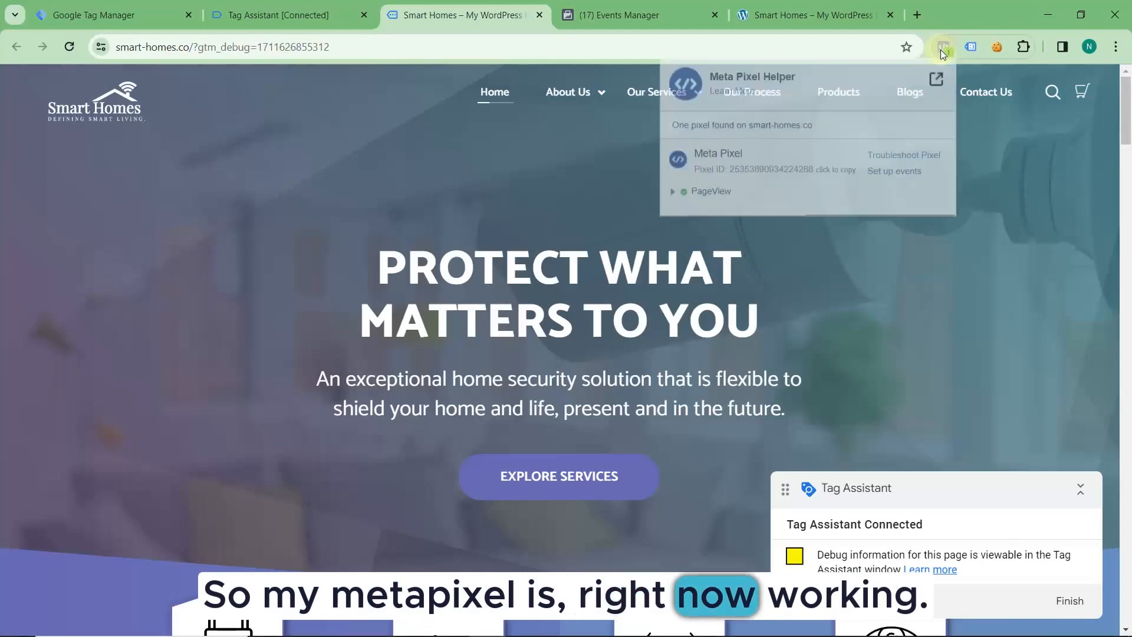
{"action": "left_click", "coordinate": [943, 47]}
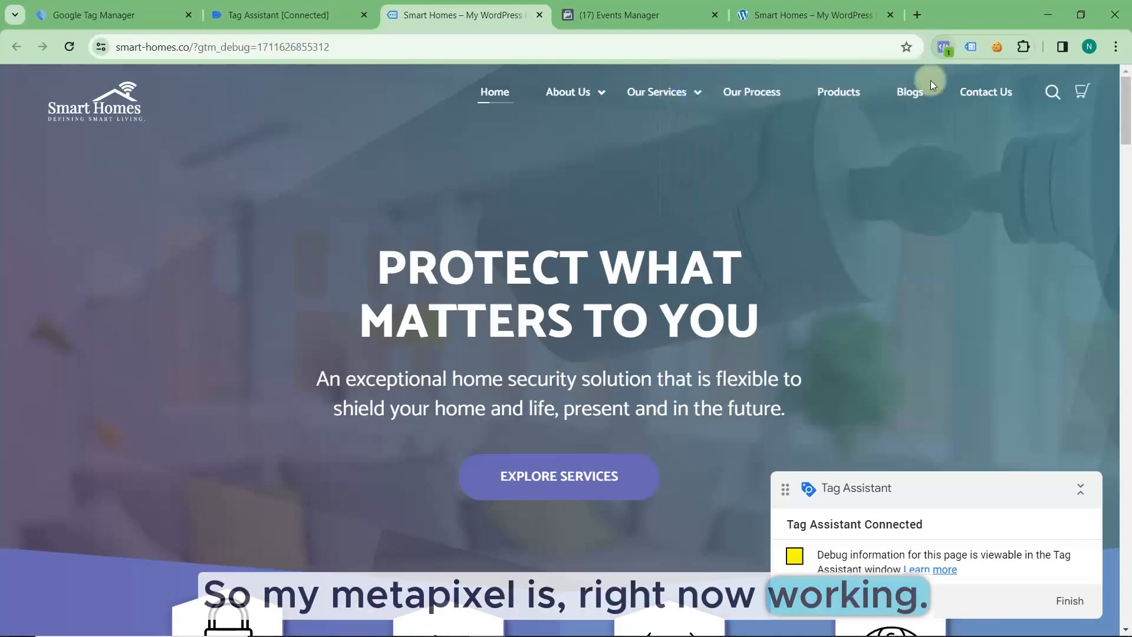
{"action": "left_click", "coordinate": [1081, 490]}
{"action": "left_click_drag", "start_coordinate": [1006, 484], "coordinate": [1012, 605]}
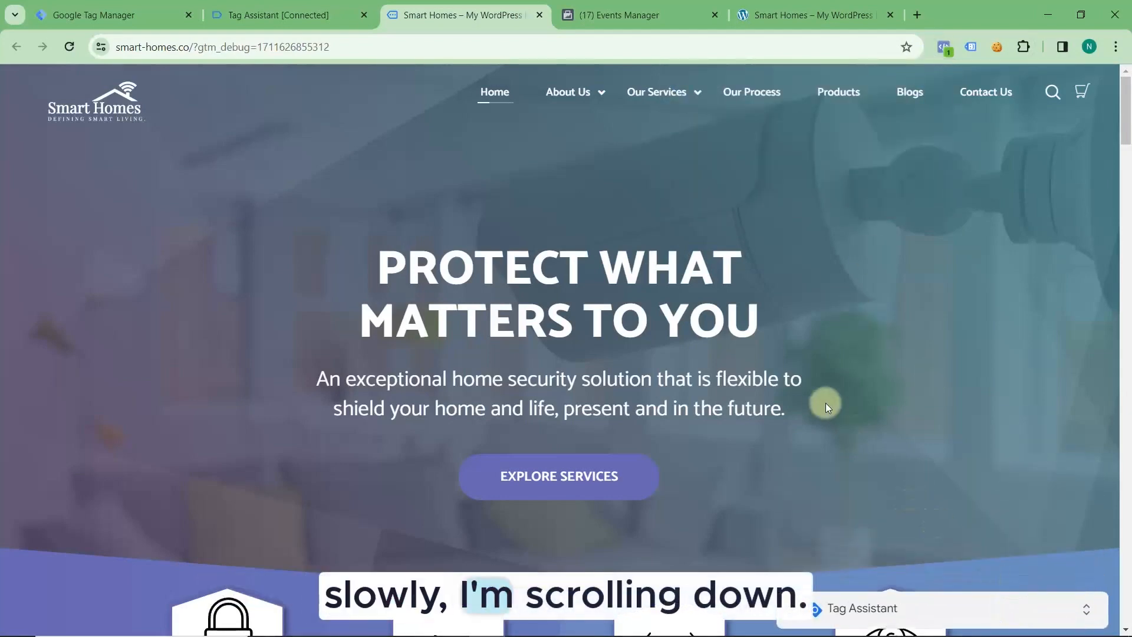
- Go down the home page to the Contact Us form and keep the whole form in view to test the visibility trigger
{"action": "scroll", "coordinate": [825, 402], "scroll_direction": "down", "scroll_amount": 7}
{"action": "scroll", "coordinate": [820, 403], "scroll_direction": "down", "scroll_amount": 20}
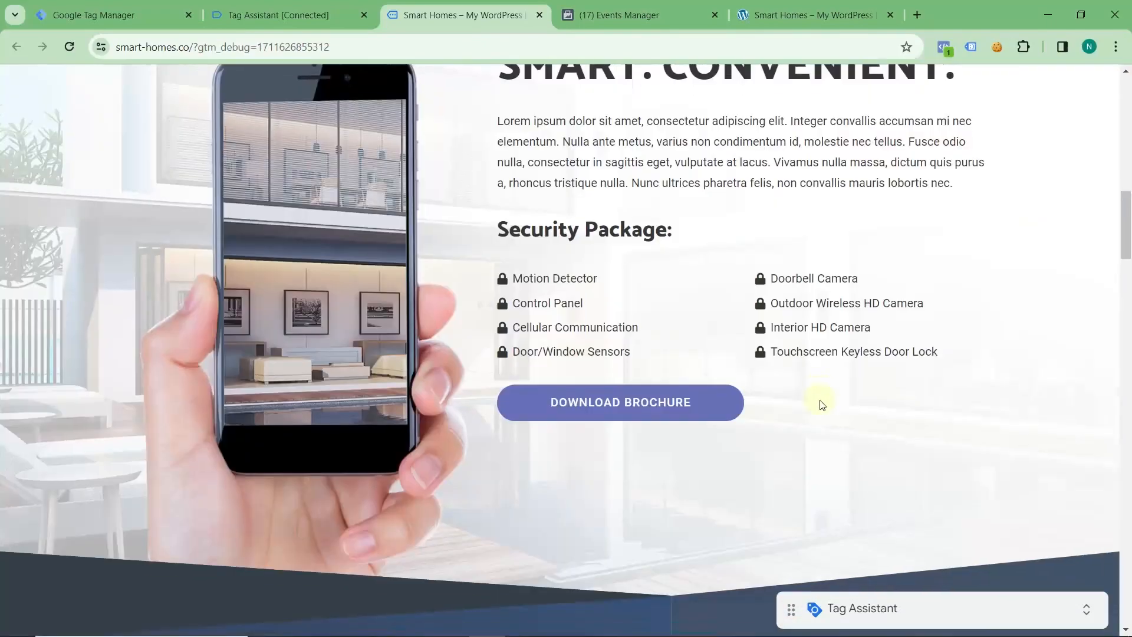
{"action": "scroll", "coordinate": [820, 403], "scroll_direction": "down", "scroll_amount": 15}
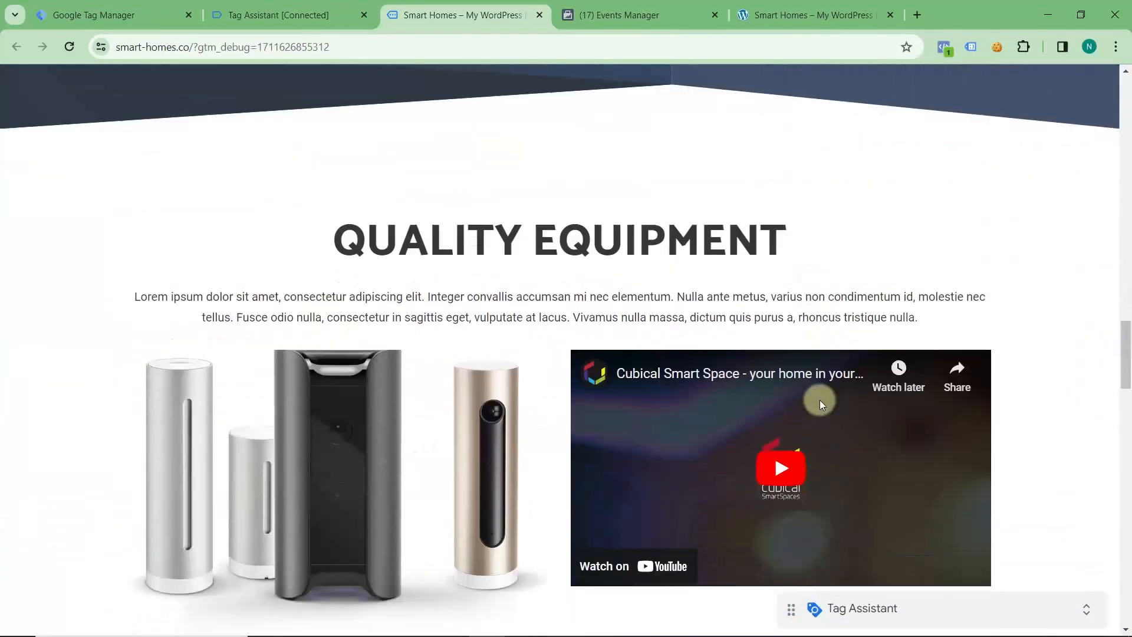
{"action": "scroll", "coordinate": [821, 403], "scroll_direction": "down", "scroll_amount": 12}
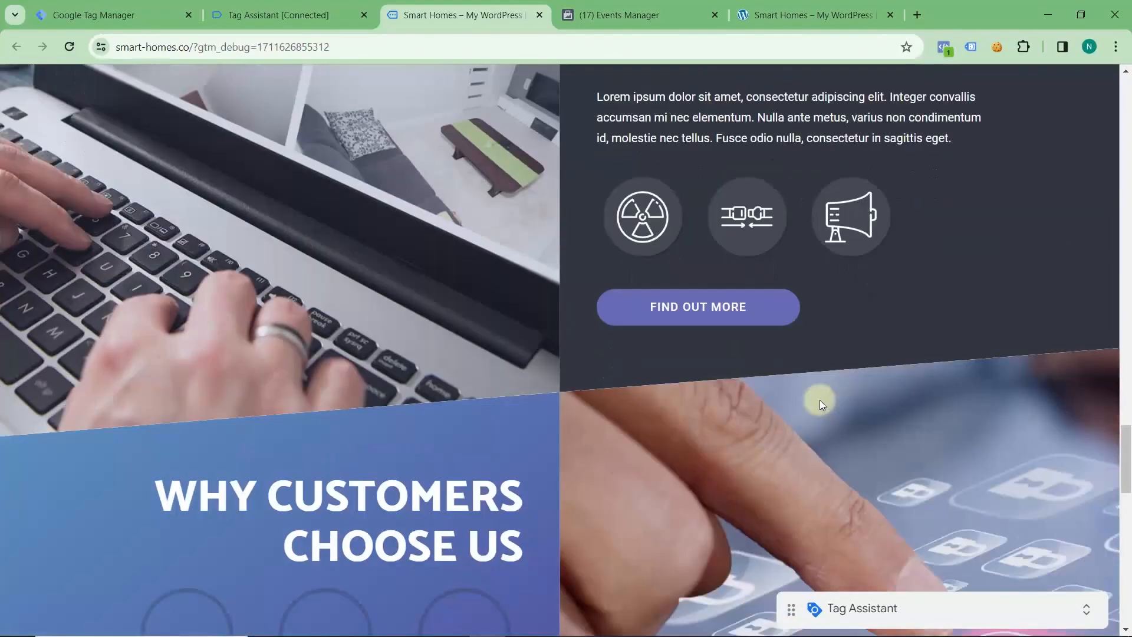
{"action": "scroll", "coordinate": [820, 404], "scroll_direction": "down", "scroll_amount": 5}
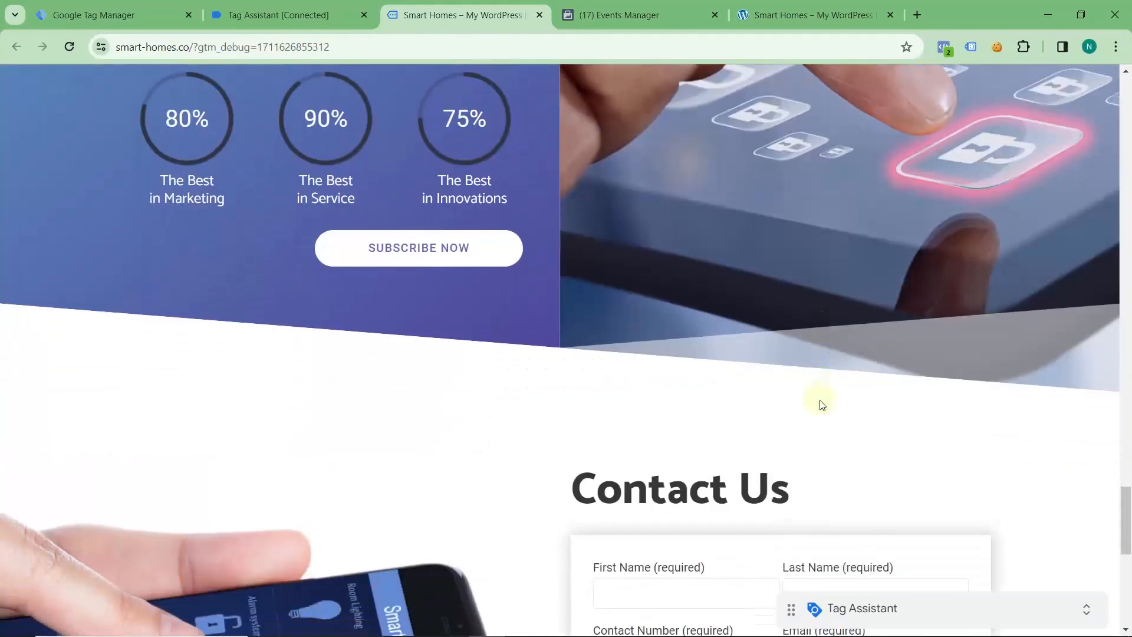
{"action": "scroll", "coordinate": [822, 405], "scroll_direction": "down", "scroll_amount": 1}
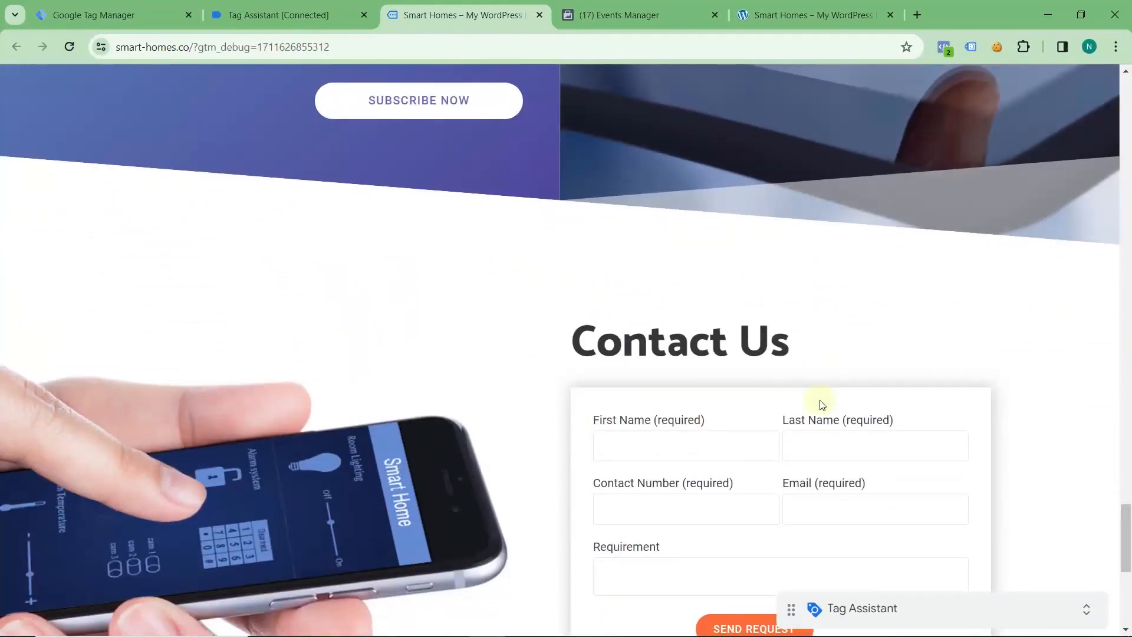
{"action": "scroll", "coordinate": [822, 405], "scroll_direction": "down", "scroll_amount": 1}
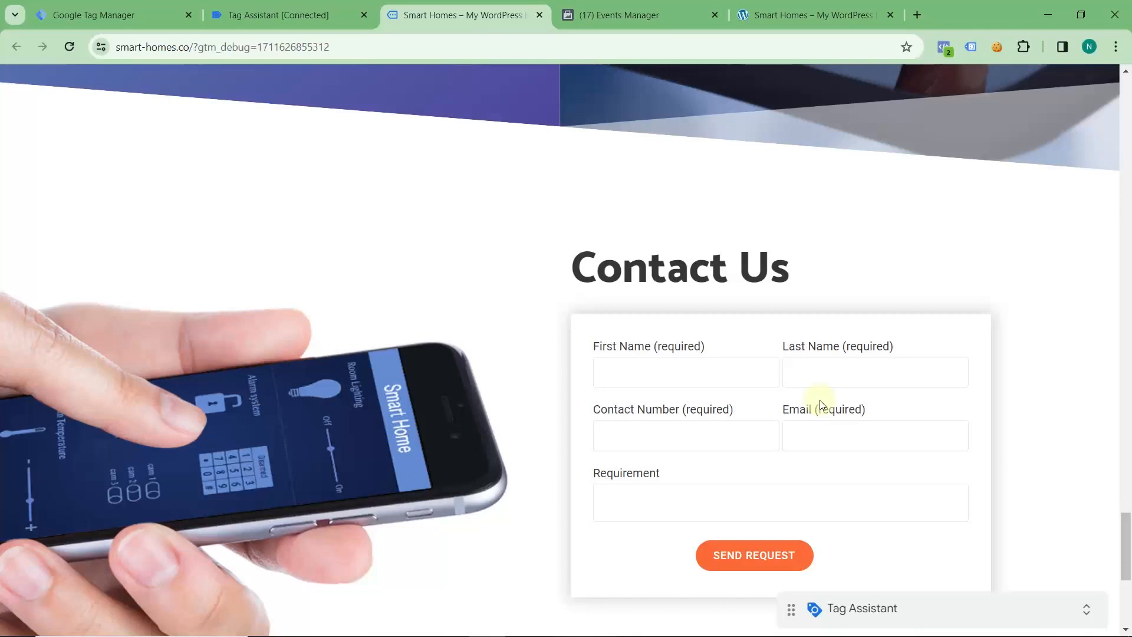
{"action": "scroll", "coordinate": [806, 331], "scroll_direction": "down", "scroll_amount": 1}
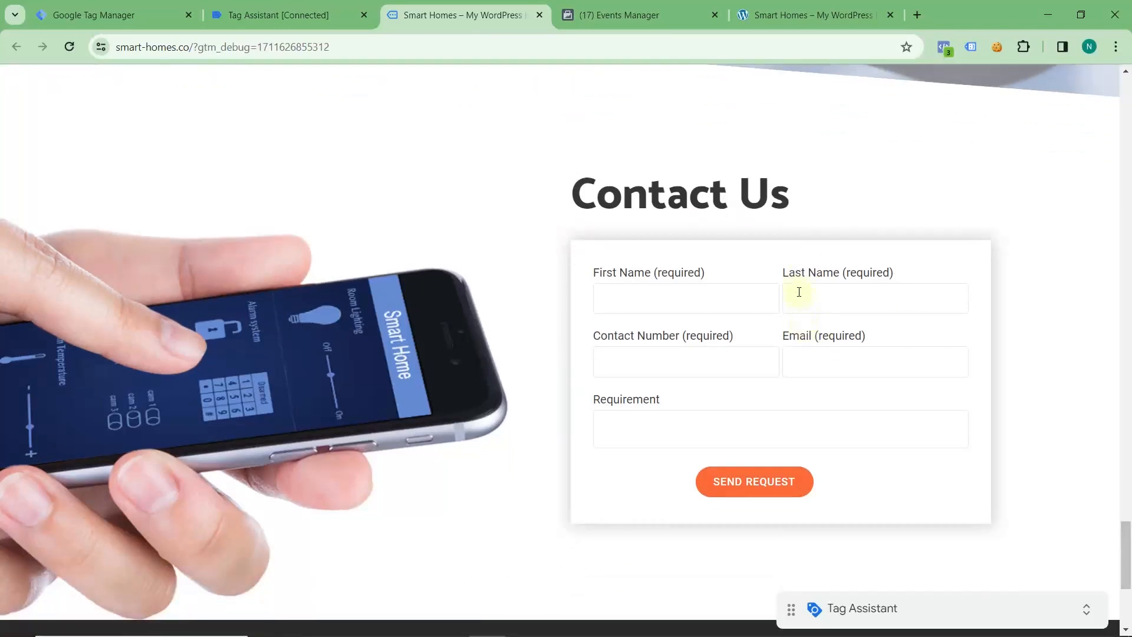
- In Tag Assistant, inspect the Element Visibility event and the details of the "FB - Custom Event - Form Element Visibility" tag
{"action": "left_click", "coordinate": [272, 17]}
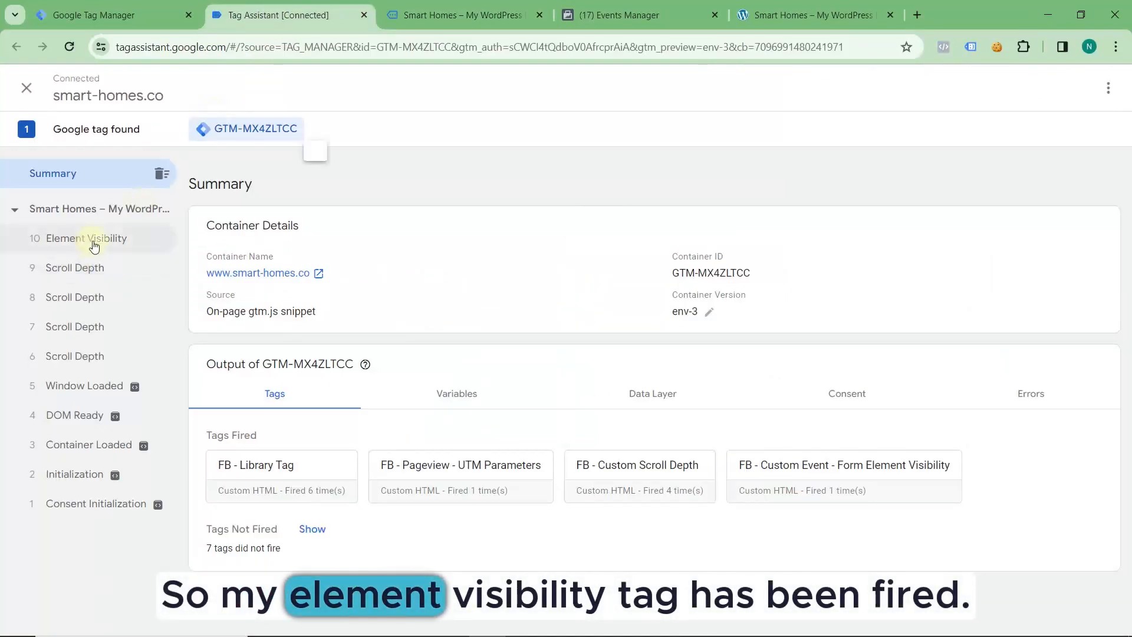
{"action": "left_click", "coordinate": [93, 241]}
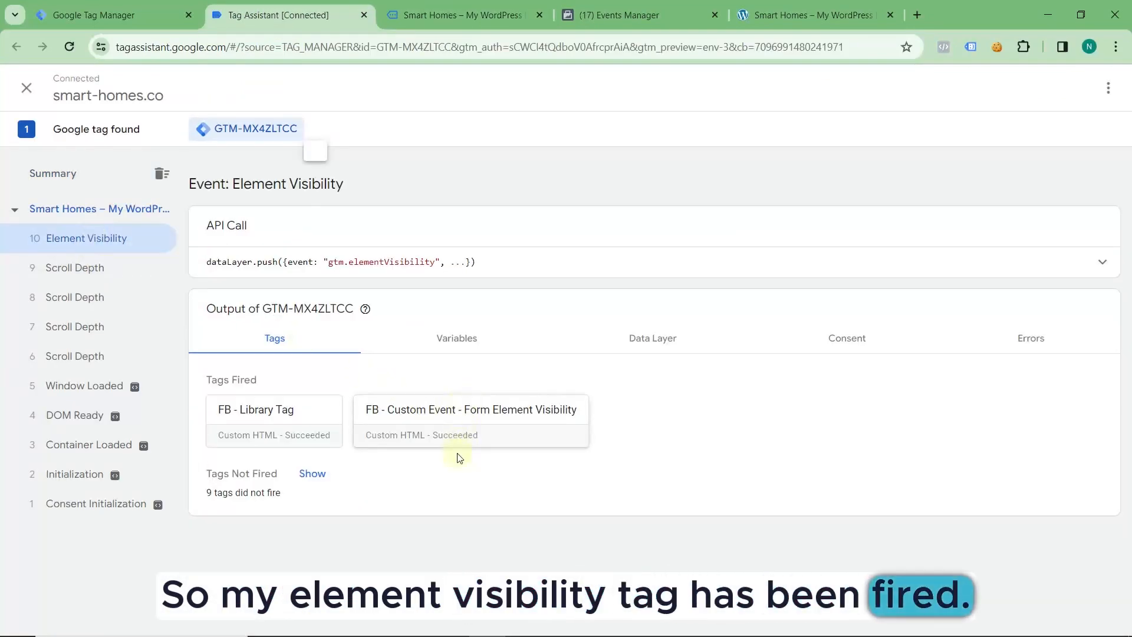
{"action": "left_click", "coordinate": [454, 431]}
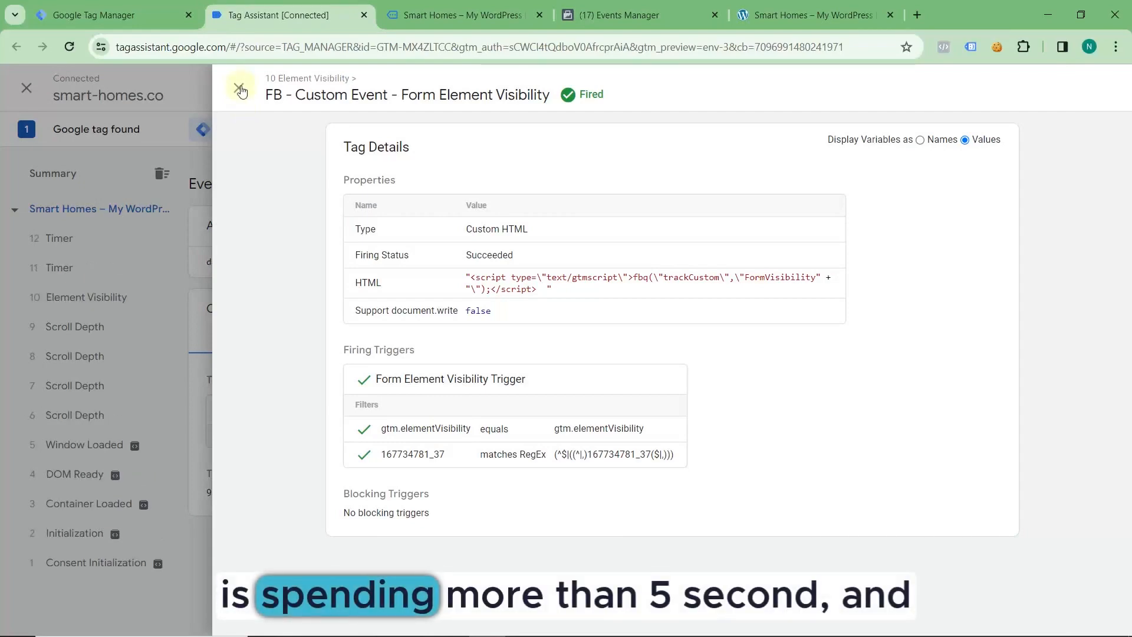
{"action": "left_click", "coordinate": [239, 89]}
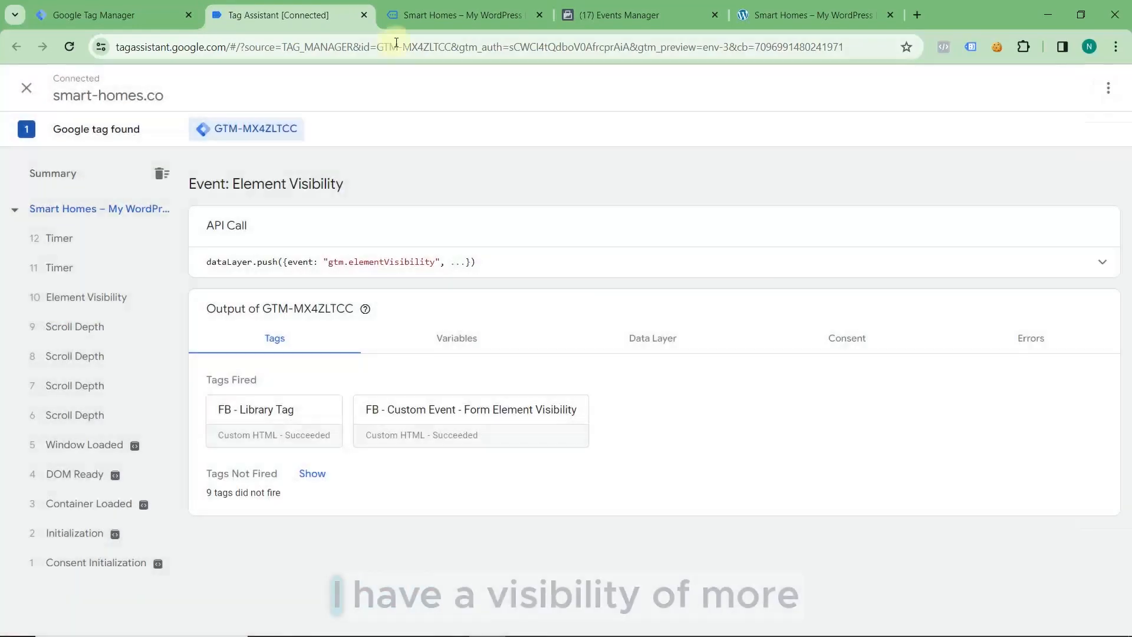
- Examine the FormVisibility event's info in Meta Pixel Helper on the Smart Homes debug page
{"action": "left_click", "coordinate": [443, 20]}
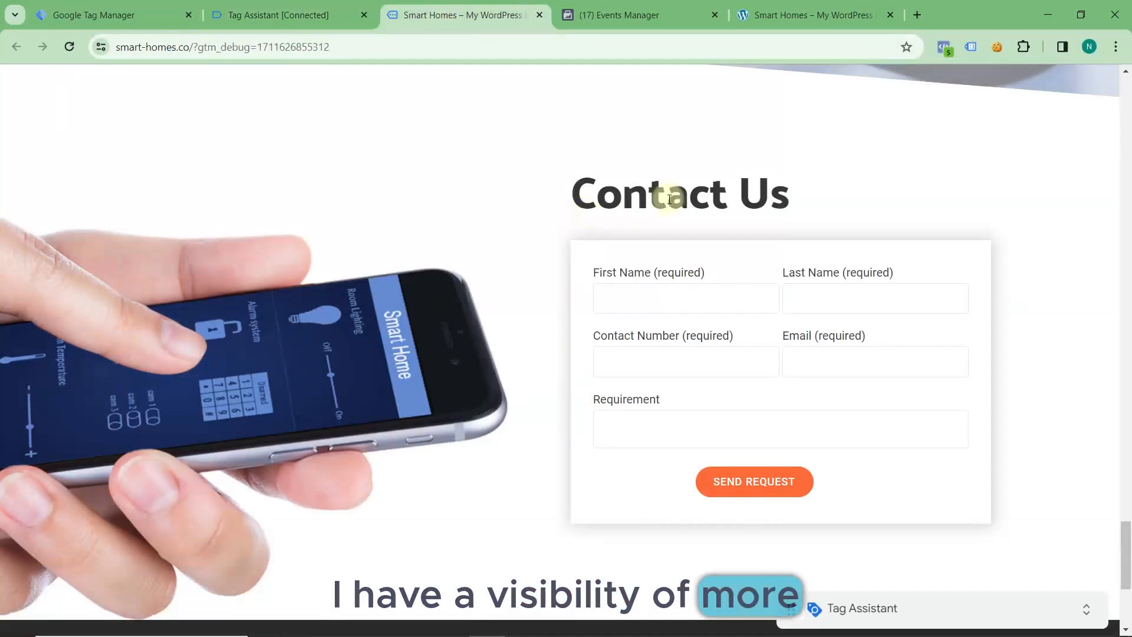
{"action": "left_click", "coordinate": [949, 49]}
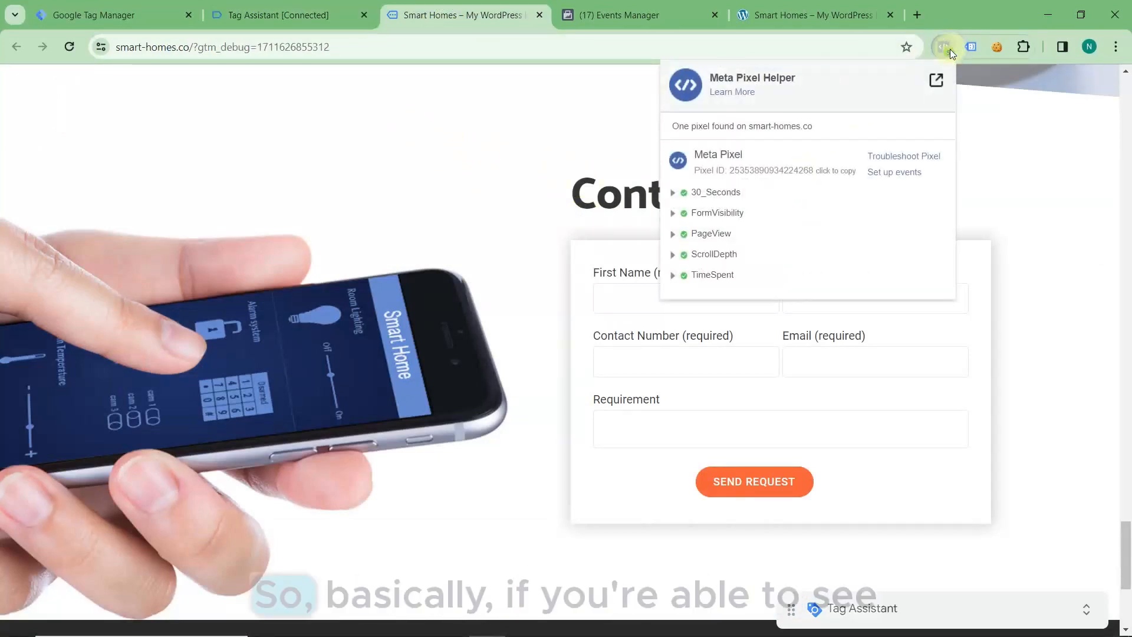
{"action": "left_click", "coordinate": [673, 214]}
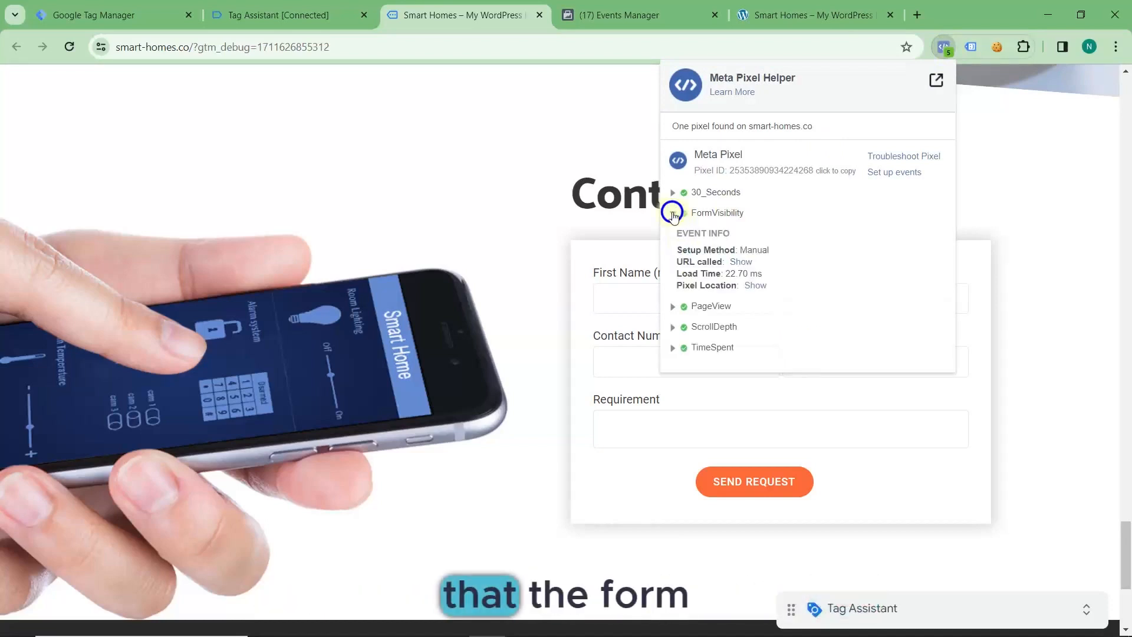
{"action": "left_click", "coordinate": [733, 227]}
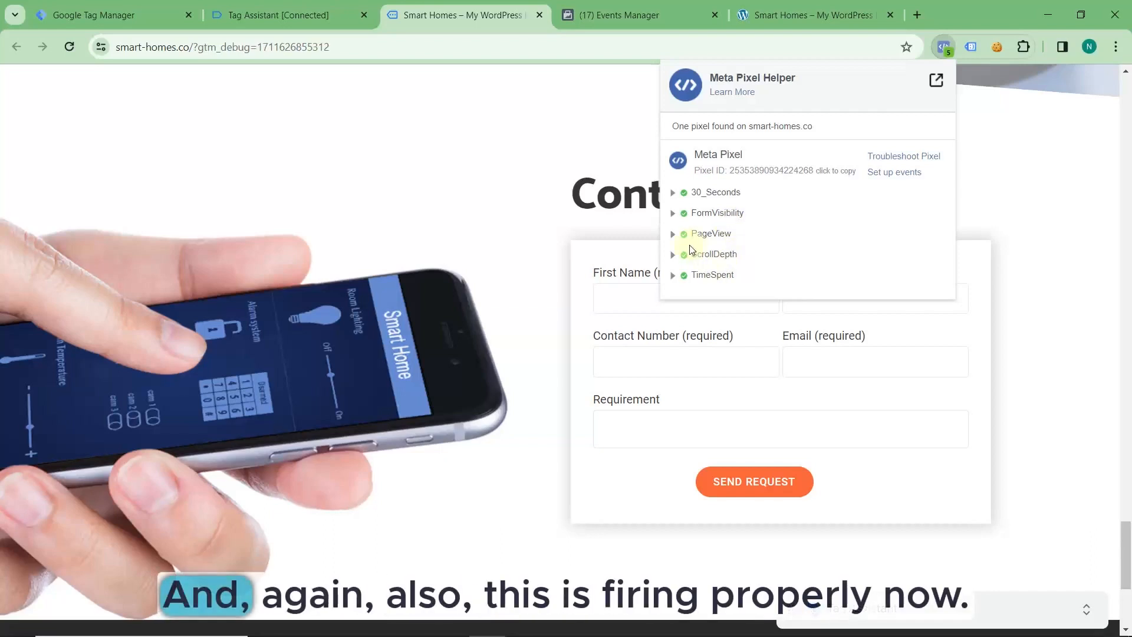
- Return to Tag Assistant and review the form visibility tag's firing status and firing triggers under the Element Visibility event
{"action": "left_click", "coordinate": [240, 14]}
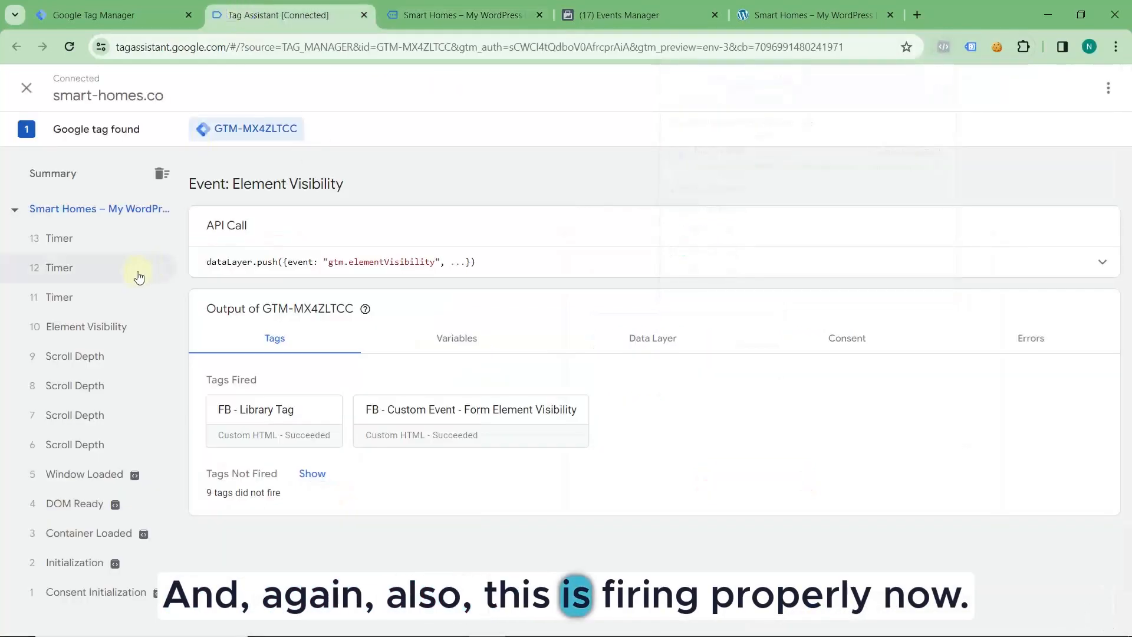
{"action": "left_click", "coordinate": [118, 328]}
{"action": "left_click", "coordinate": [451, 432]}
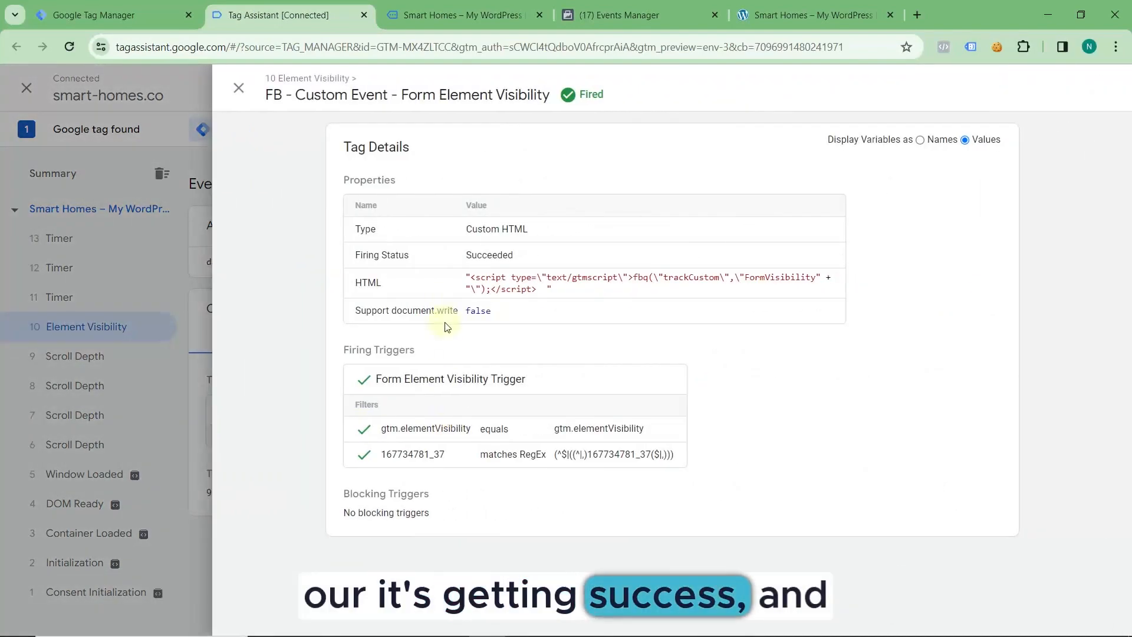
{"action": "left_click", "coordinate": [241, 88]}
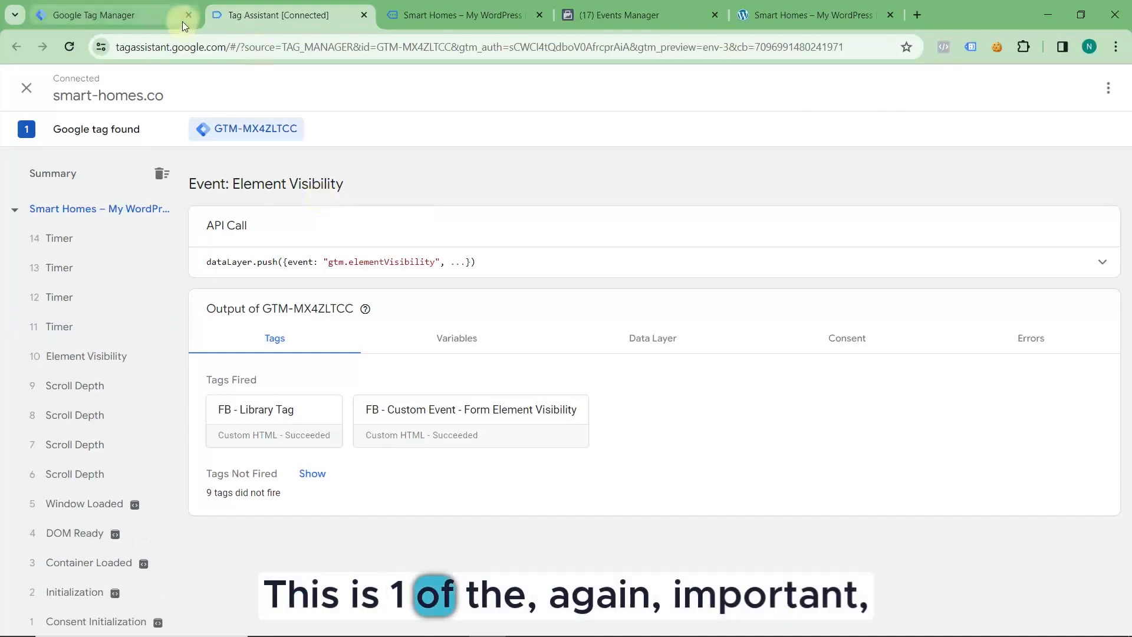
{"action": "left_click", "coordinate": [619, 17]}
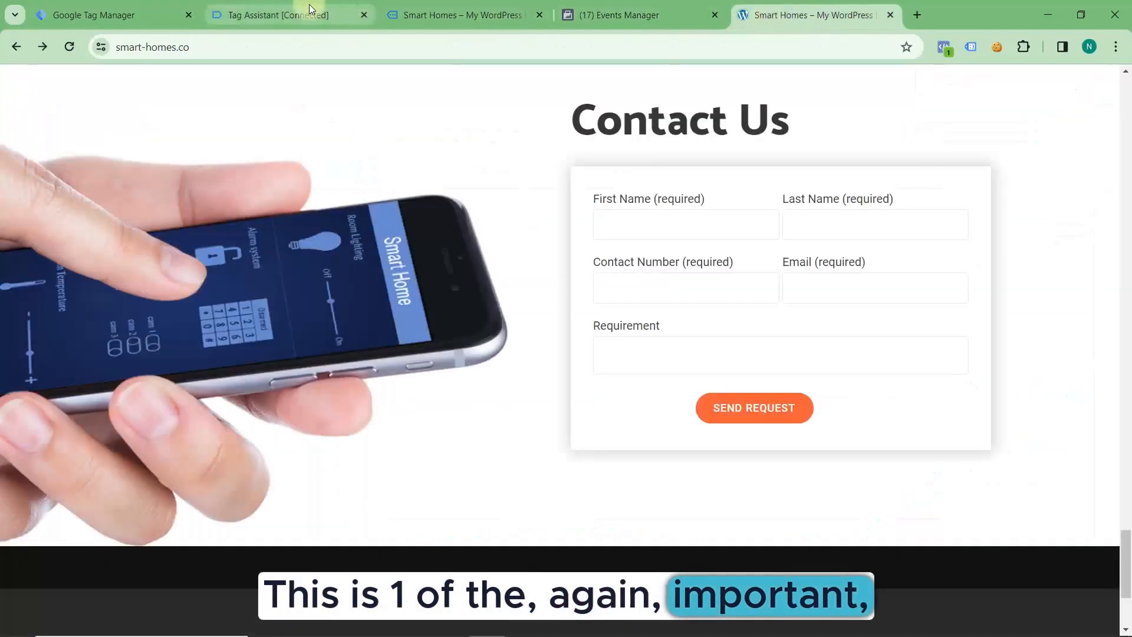
{"action": "left_click", "coordinate": [293, 15]}
{"action": "left_click", "coordinate": [462, 17]}
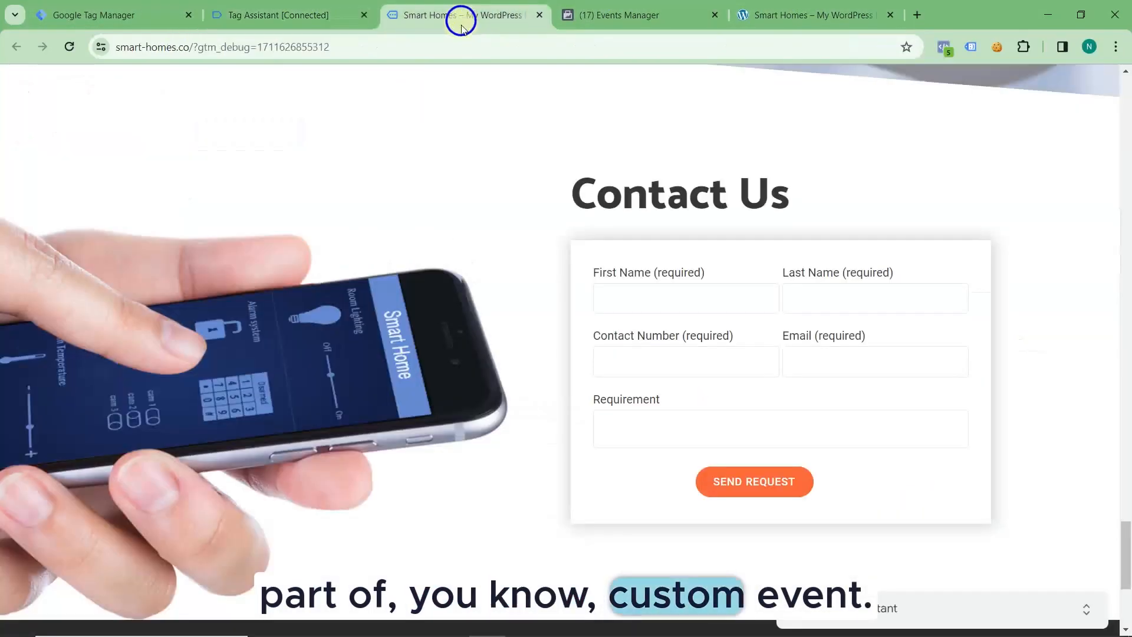
{"action": "scroll", "coordinate": [425, 218], "scroll_direction": "up", "scroll_amount": 3}
{"action": "scroll", "coordinate": [425, 219], "scroll_direction": "up", "scroll_amount": 4}
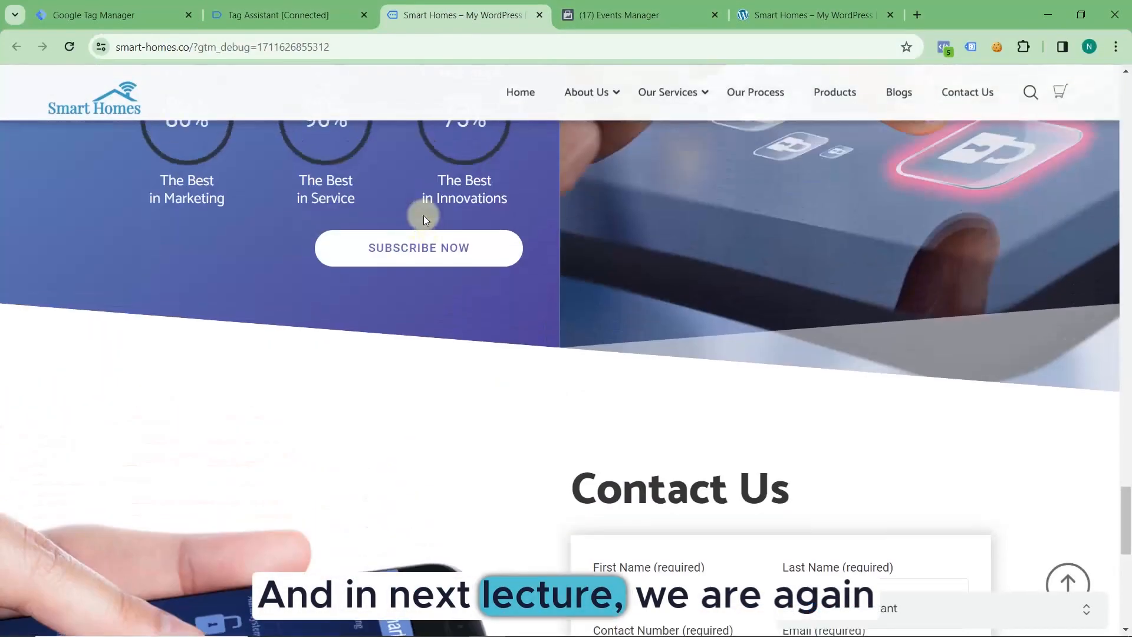